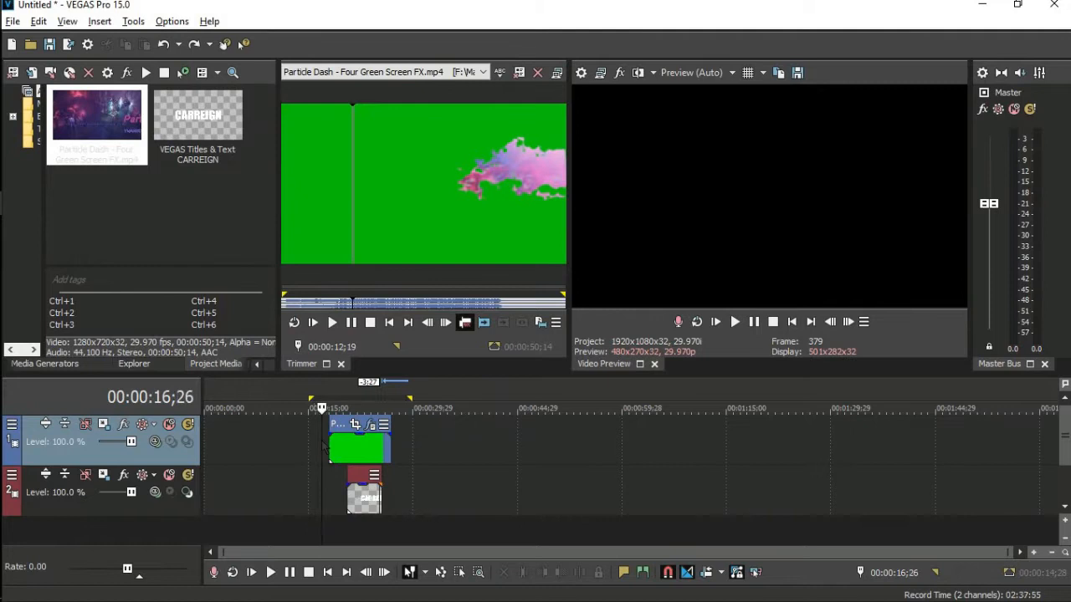
# Play the timeline to preview the keyed particles sweeping across the CARREIGN title.
pyautogui.press('space')
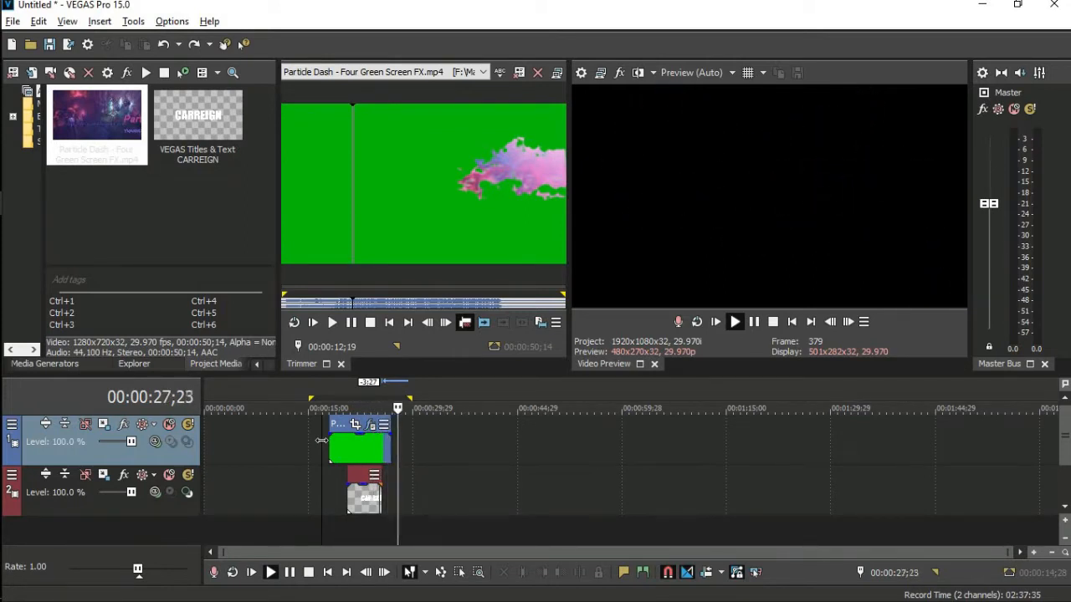
# Stop playback and delete both the Particle Dash clip and the CARREIGN title events.
pyautogui.press('space')
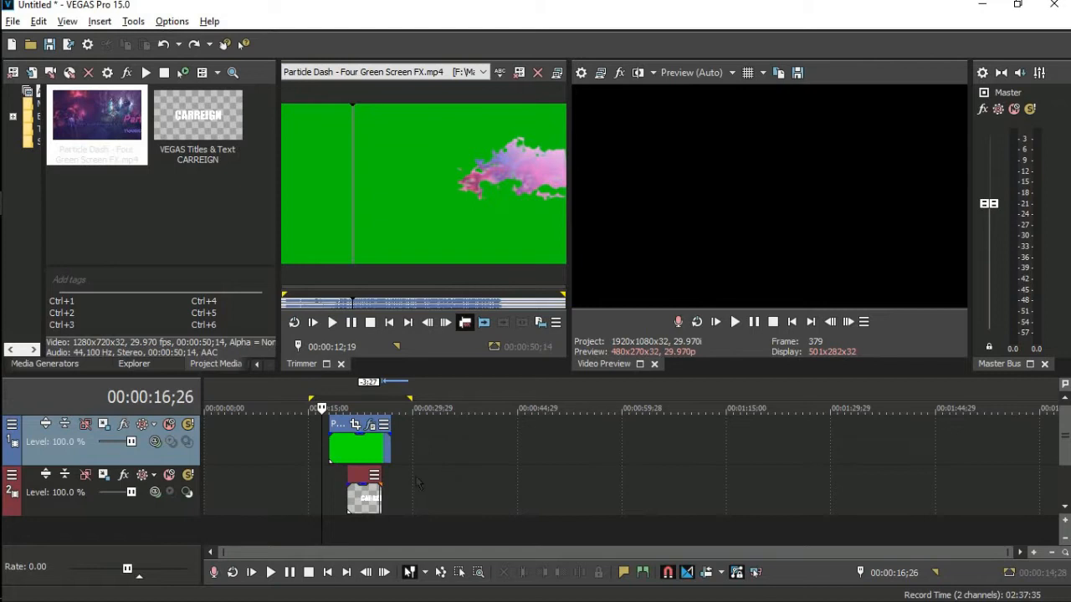
pyautogui.click(363, 500)
pyautogui.hotkey('ctrl', 'a')
pyautogui.press('Delete')
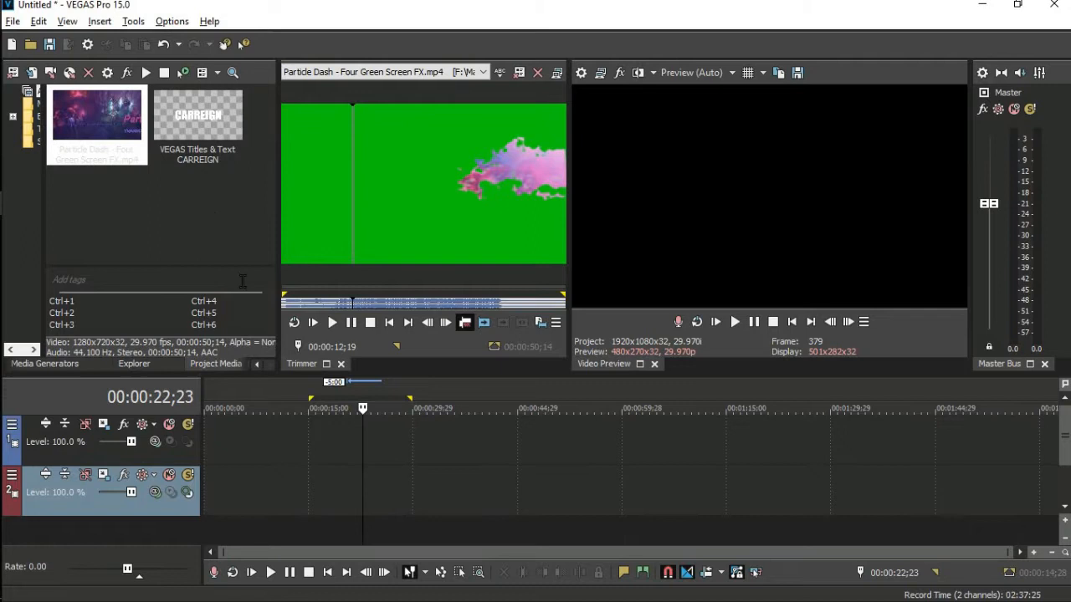
# Add Particle Dash to the top track, keep the project settings, and delete its audio track.
pyautogui.click(114, 127)
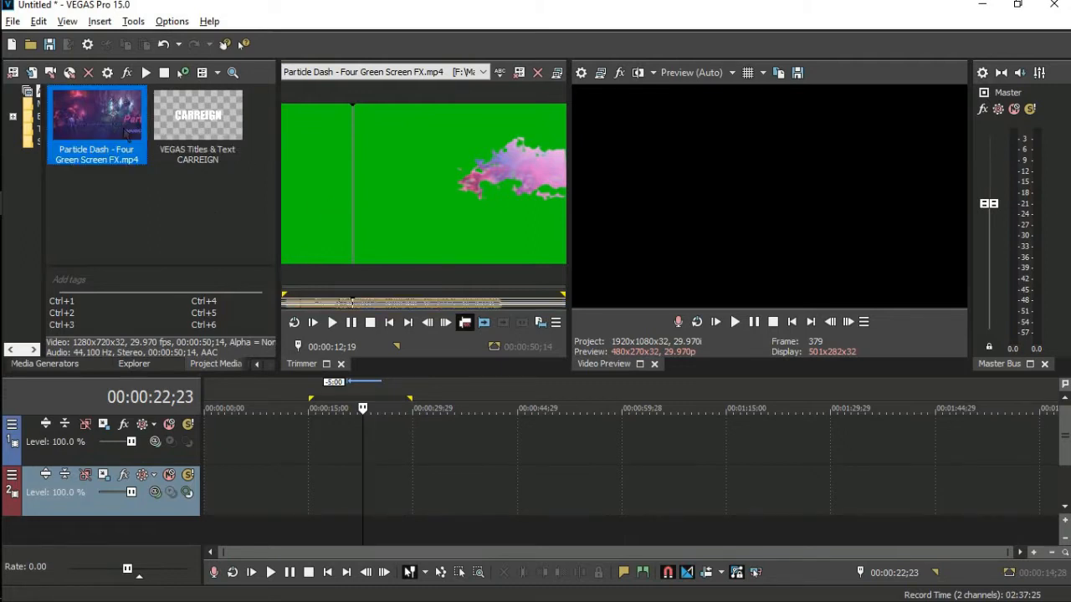
pyautogui.click(358, 303)
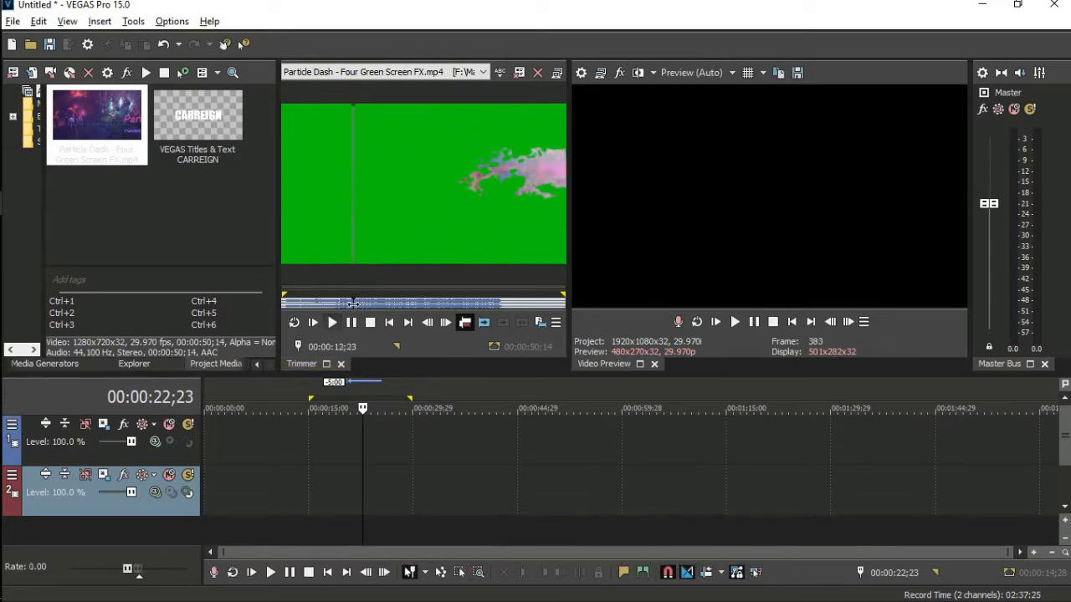
pyautogui.moveTo(92, 126); pyautogui.dragTo(339, 465)
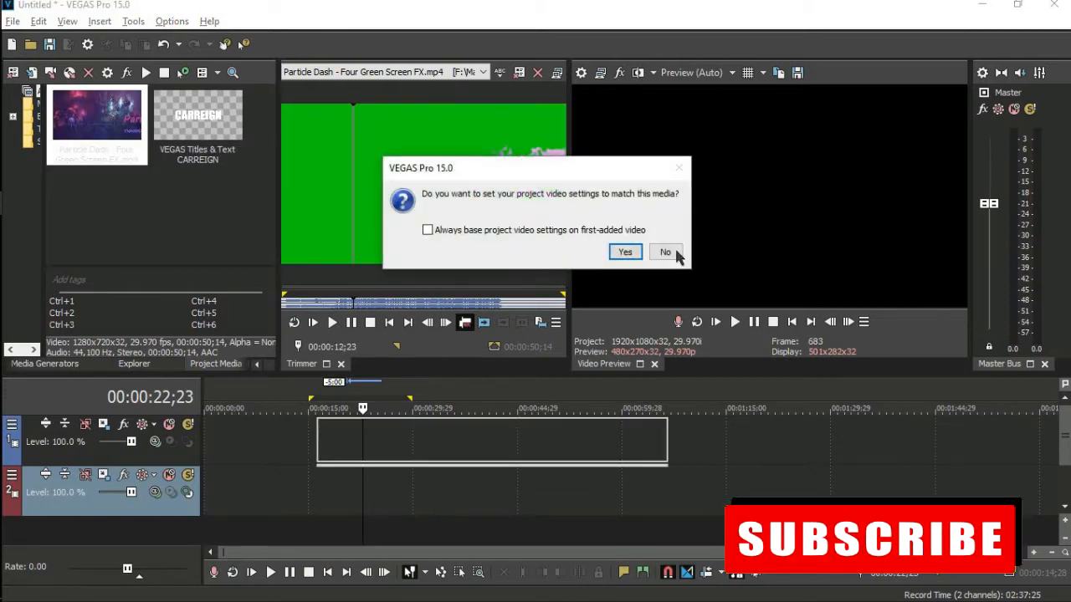
pyautogui.click(664, 251)
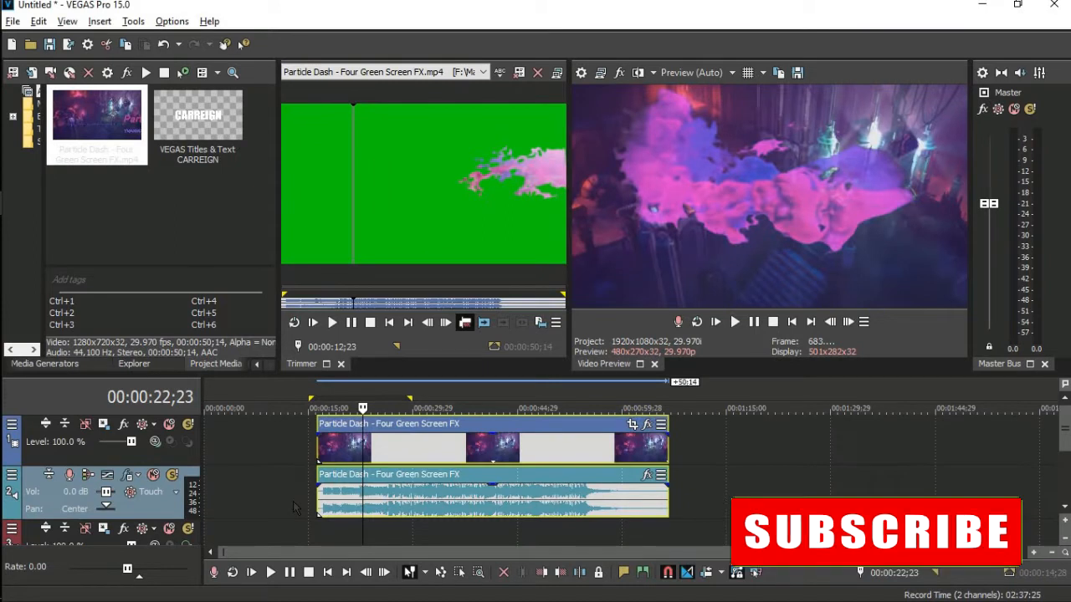
pyautogui.rightClick(169, 509)
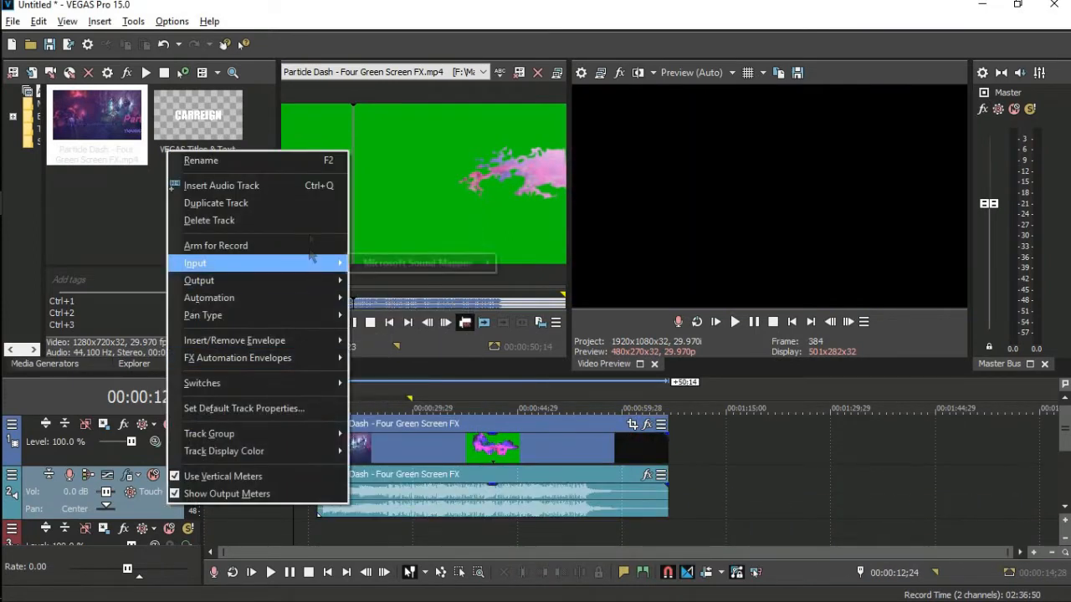
pyautogui.click(312, 221)
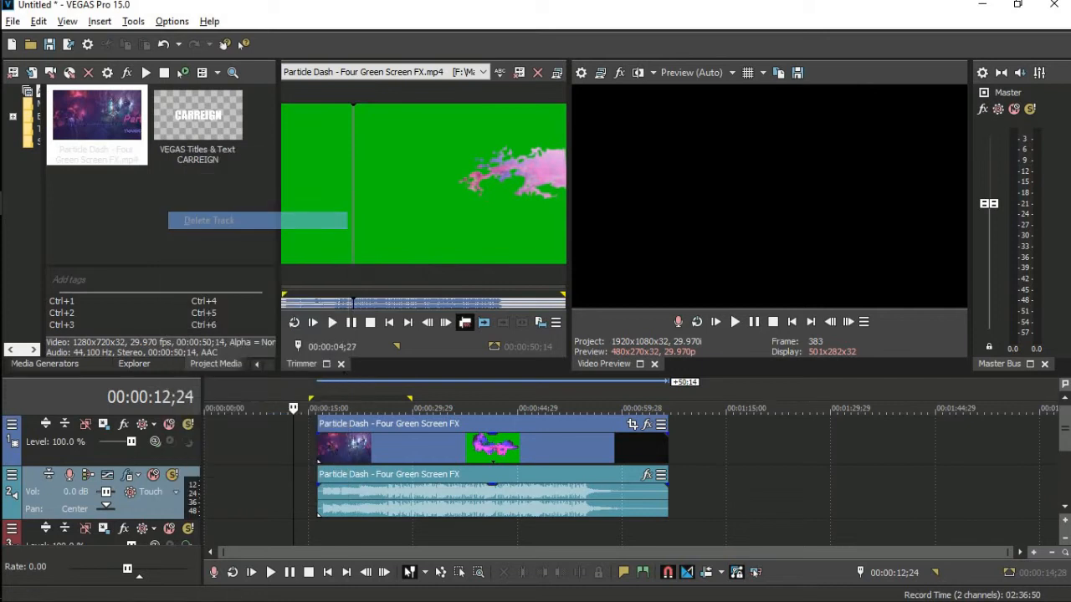
pyautogui.click(410, 456)
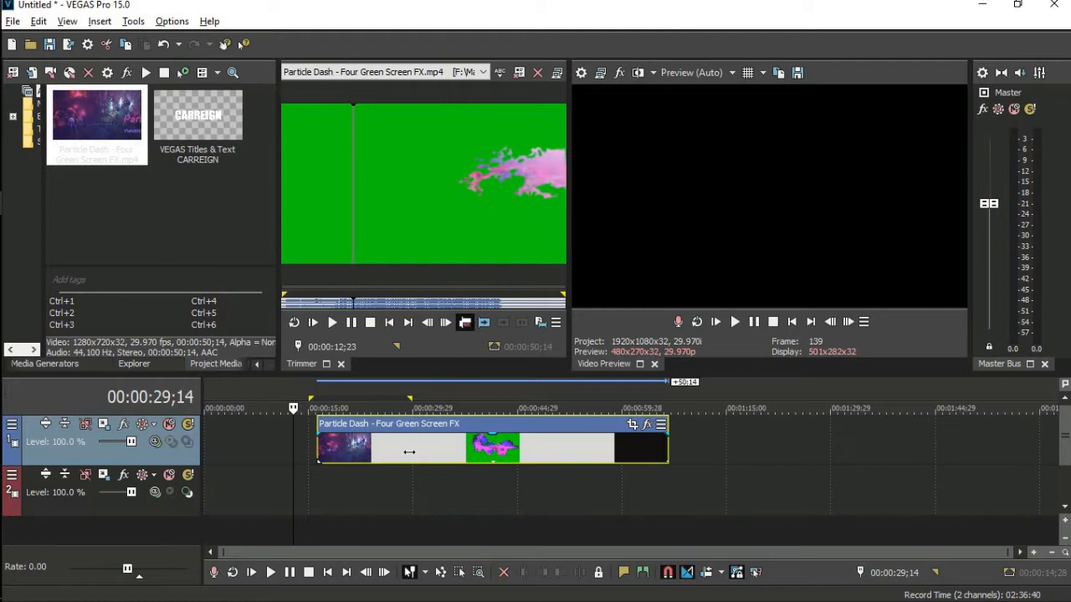
# Step the cursor to 00:00:29;17 and split the Particle Dash clip there.
pyautogui.press('Right')
pyautogui.press('Right')
pyautogui.press('Right')
pyautogui.press('Right')
pyautogui.press('Left')
pyautogui.press('Left')
pyautogui.press('Left')
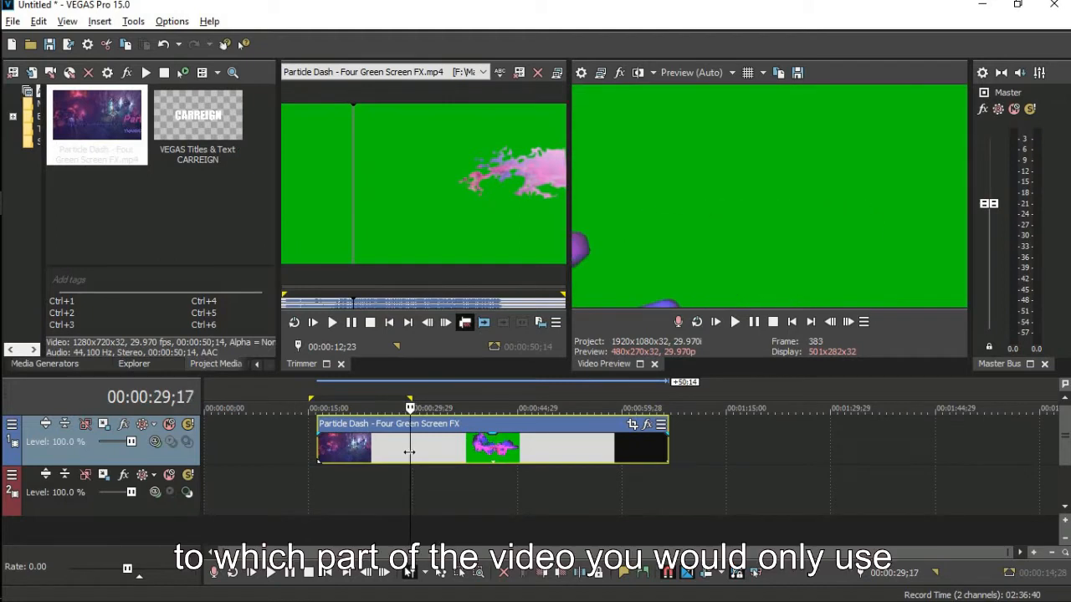
pyautogui.press('Left')
pyautogui.press('Left')
pyautogui.press('Left')
pyautogui.press('Left')
pyautogui.press('Left')
pyautogui.press('Left')
pyautogui.press('Left')
pyautogui.press('Left')
pyautogui.press('Left')
pyautogui.press('Left')
pyautogui.press('Left')
pyautogui.press('Left')
pyautogui.press('Right')
pyautogui.press('Left')
pyautogui.press('Left')
pyautogui.press('Left')
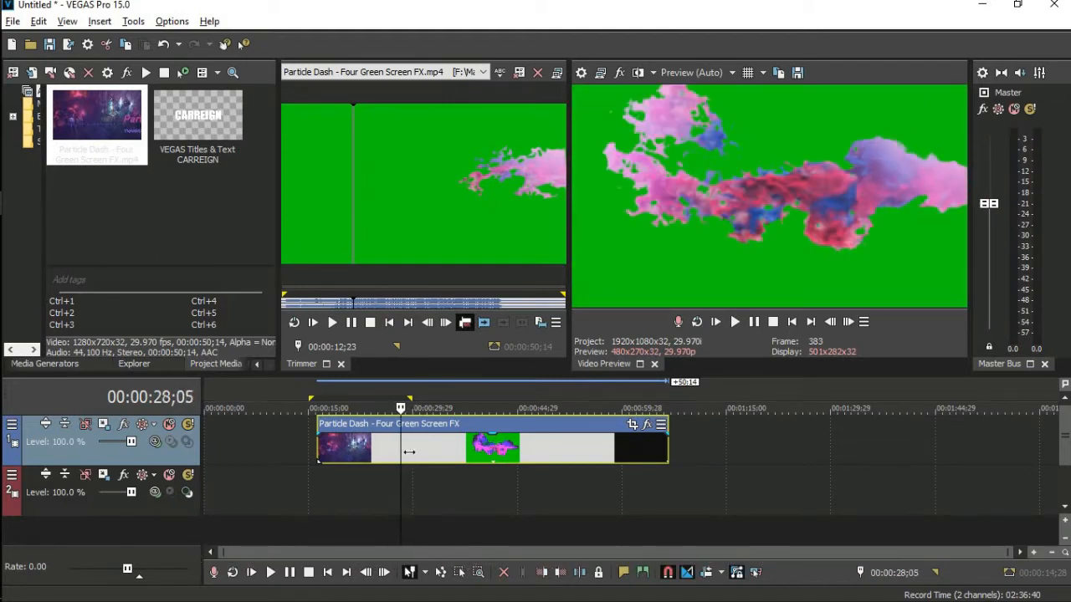
pyautogui.press('Right')
pyautogui.press('Right')
pyautogui.press('Right')
pyautogui.press('Right')
pyautogui.press('Right')
pyautogui.press('Right')
pyautogui.press('Right')
pyautogui.press('Right')
pyautogui.press('Right')
pyautogui.press('Right')
pyautogui.press('Right')
pyautogui.press('Right')
pyautogui.press('Right')
pyautogui.press('Right')
pyautogui.press('Right')
pyautogui.press('Right')
pyautogui.press('Right')
pyautogui.press('Right')
pyautogui.press('Right')
pyautogui.press('Right')
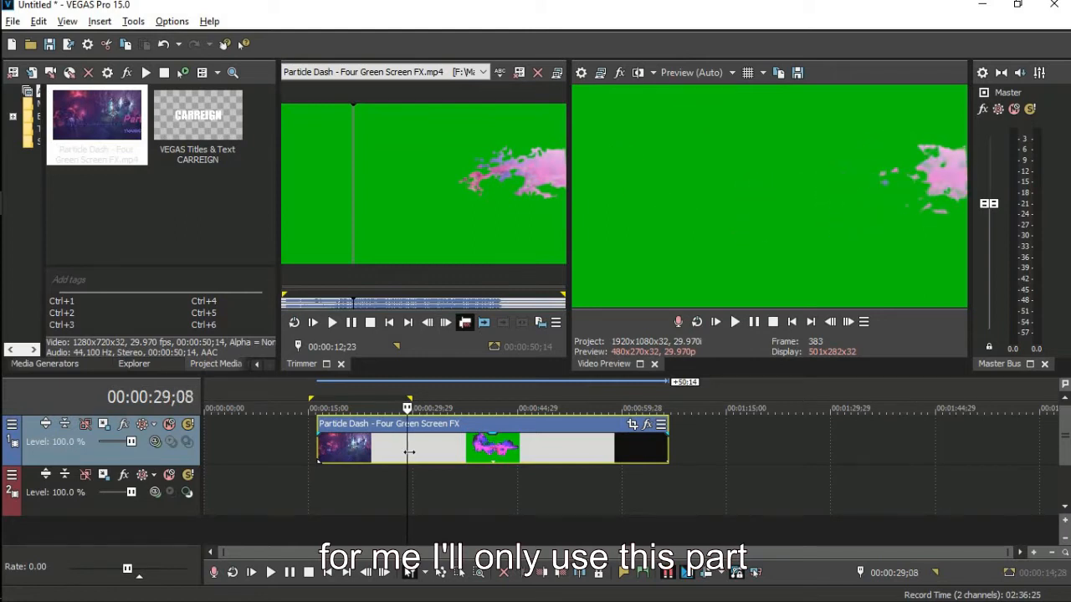
pyautogui.press('Right')
pyautogui.press('Right')
pyautogui.press('Right')
pyautogui.press('Right')
pyautogui.press('Right')
pyautogui.press('Right')
pyautogui.press('Right')
pyautogui.press('Right')
pyautogui.press('Right')
pyautogui.press('Right')
pyautogui.press('Right')
pyautogui.press('Right')
pyautogui.press('Right')
pyautogui.press('Right')
pyautogui.press('Right')
pyautogui.press('Left')
pyautogui.press('Left')
pyautogui.press('Left')
pyautogui.press('Left')
pyautogui.press('Left')
pyautogui.press('Left')
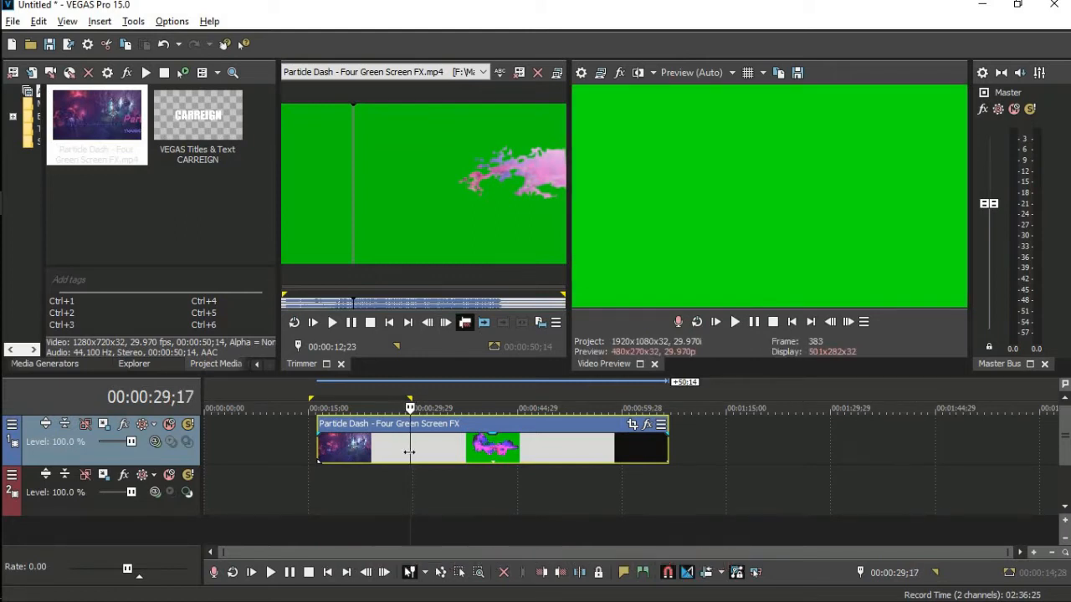
pyautogui.press('s')
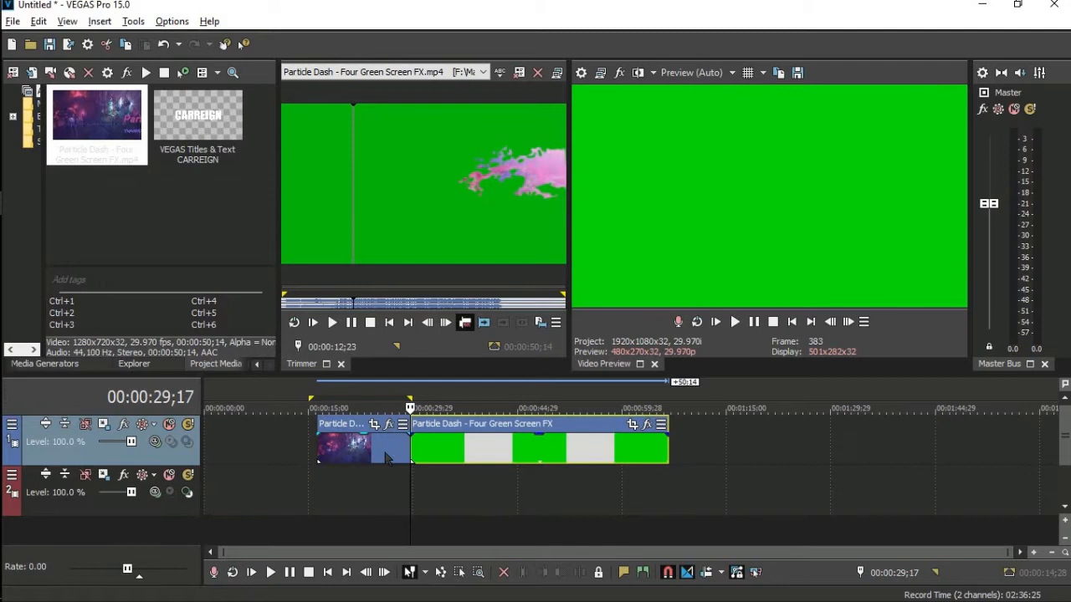
# Delete the clip's opening piece and bring up the empty second track's options.
pyautogui.click(386, 457)
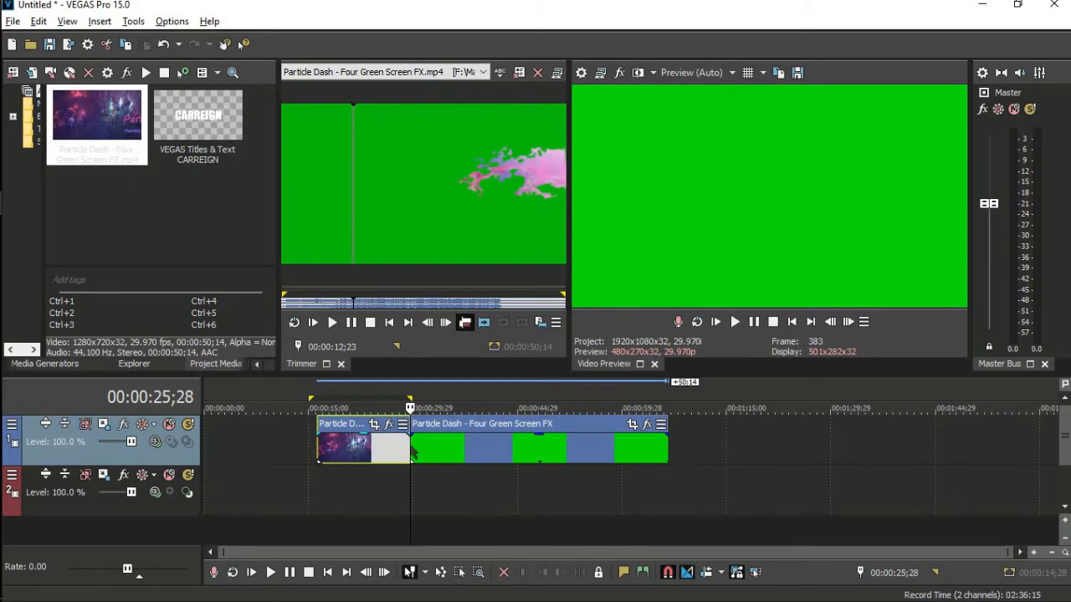
pyautogui.press('Delete')
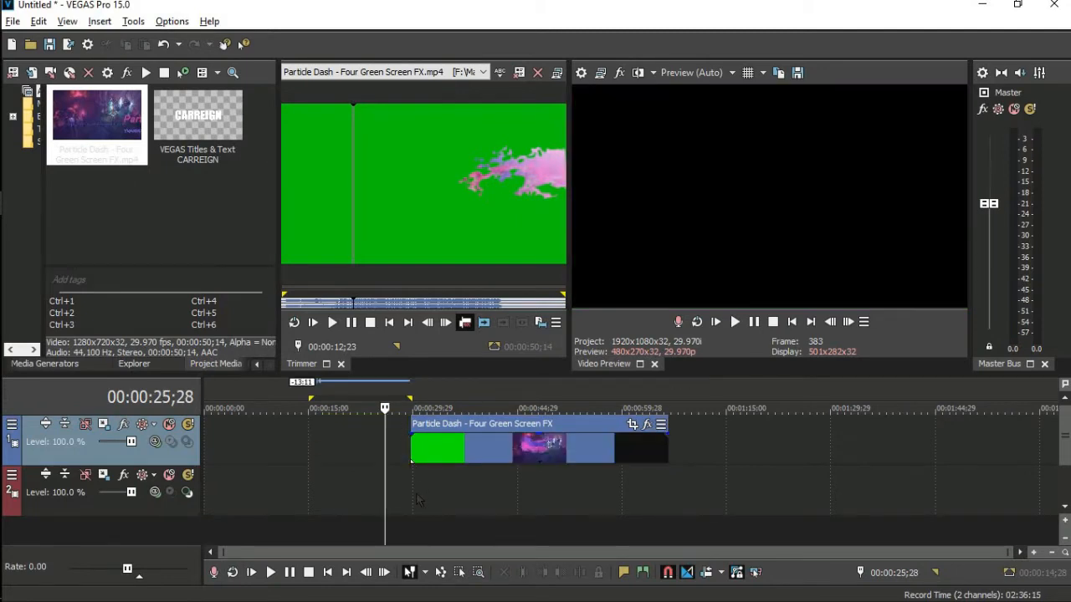
pyautogui.click(414, 494)
pyautogui.rightClick(414, 494)
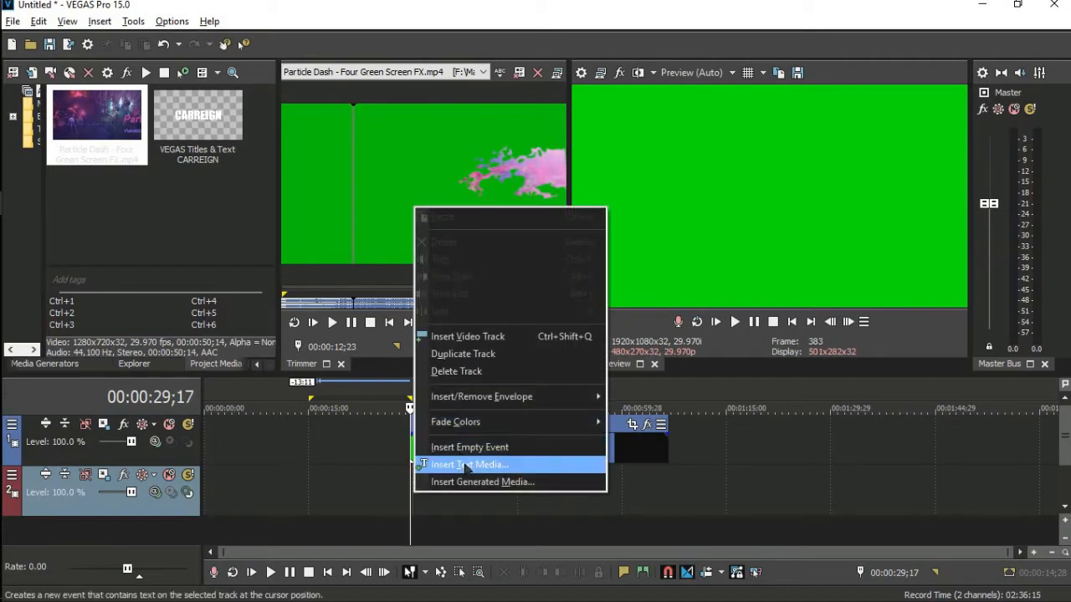
# Add a Titles & Text event on track 2 reading 'CARREIGN' in the Impact font.
pyautogui.click(466, 465)
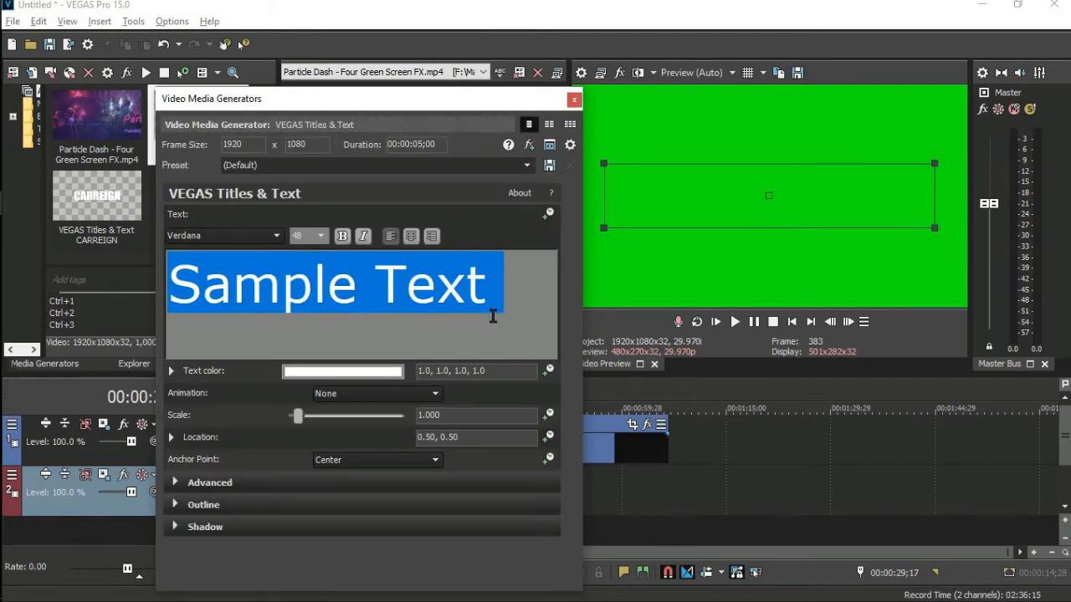
pyautogui.write('CARRE')
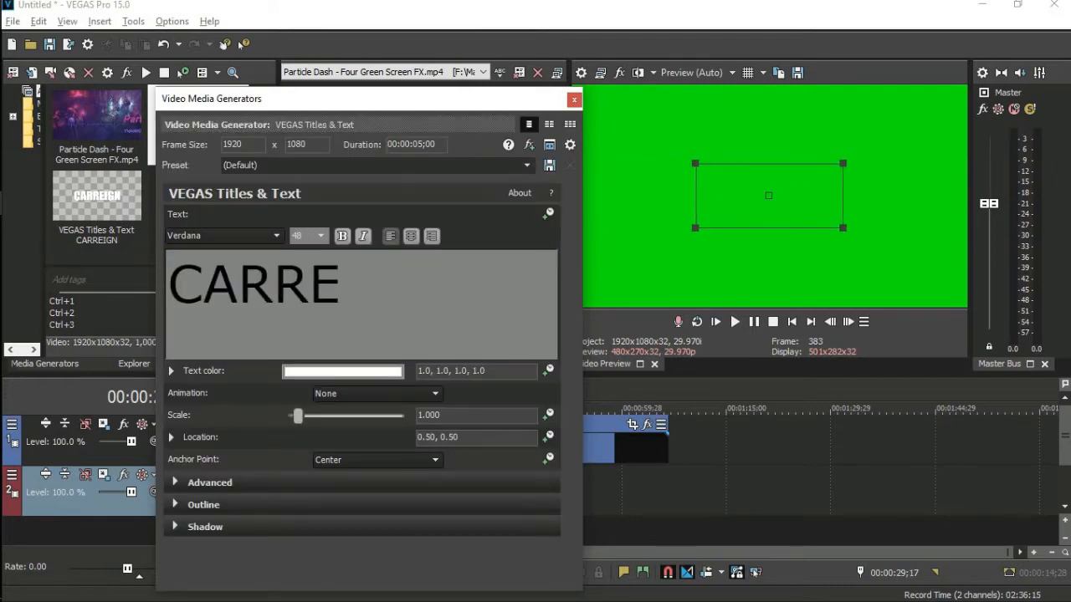
pyautogui.write('I')
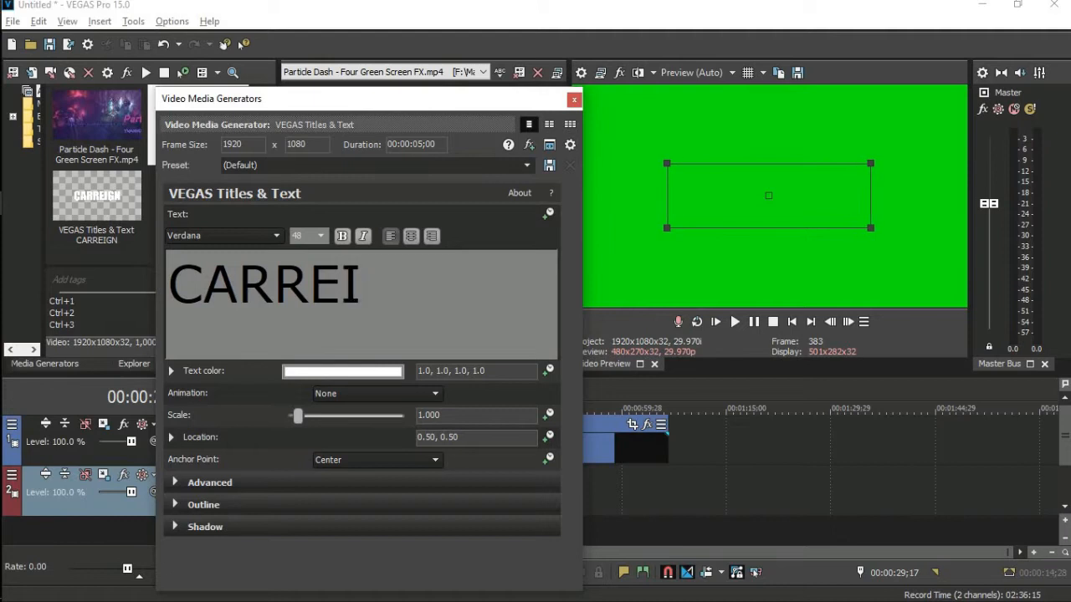
pyautogui.write('GN')
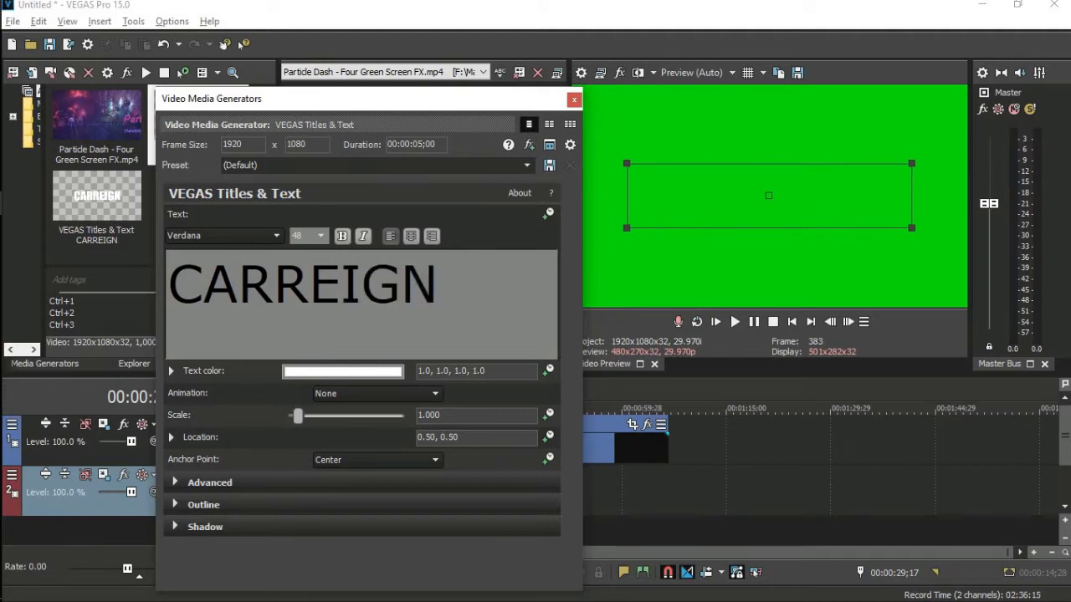
pyautogui.hotkey('ctrl', 'a')
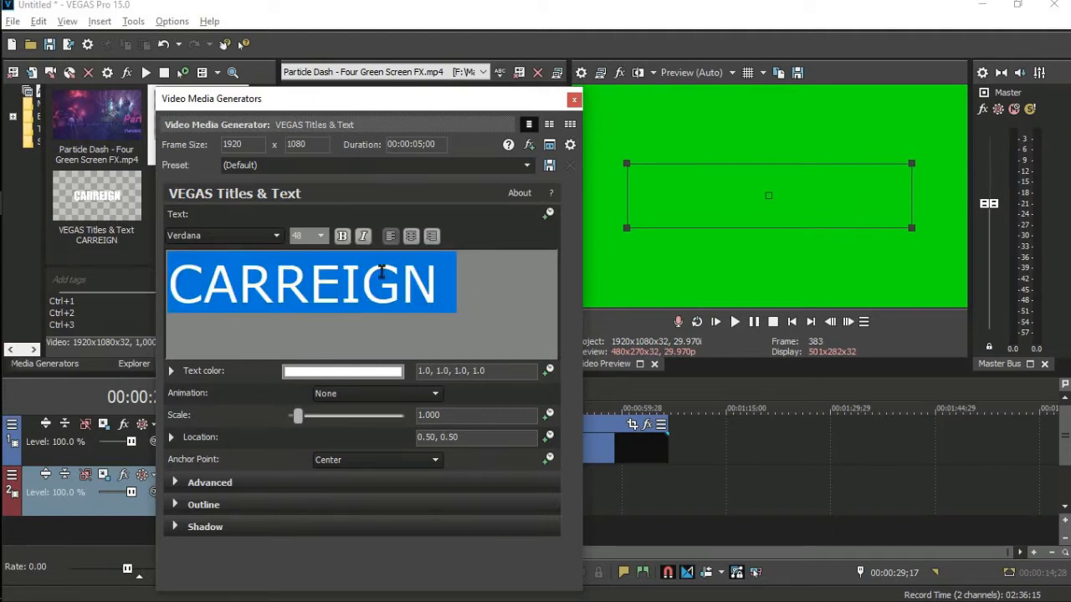
pyautogui.click(252, 237)
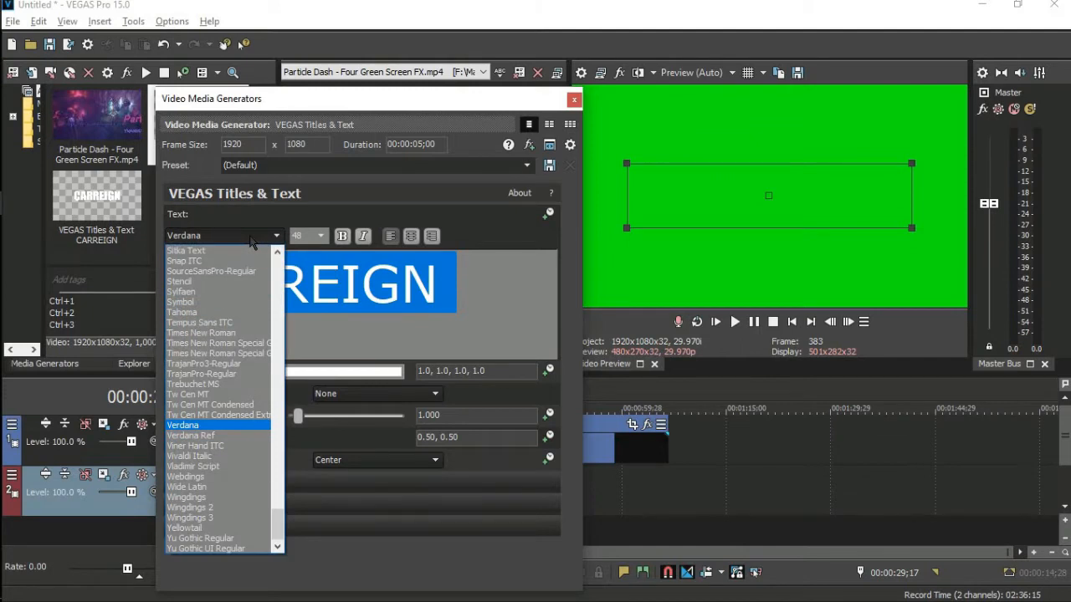
pyautogui.press('i')
pyautogui.press('Return')
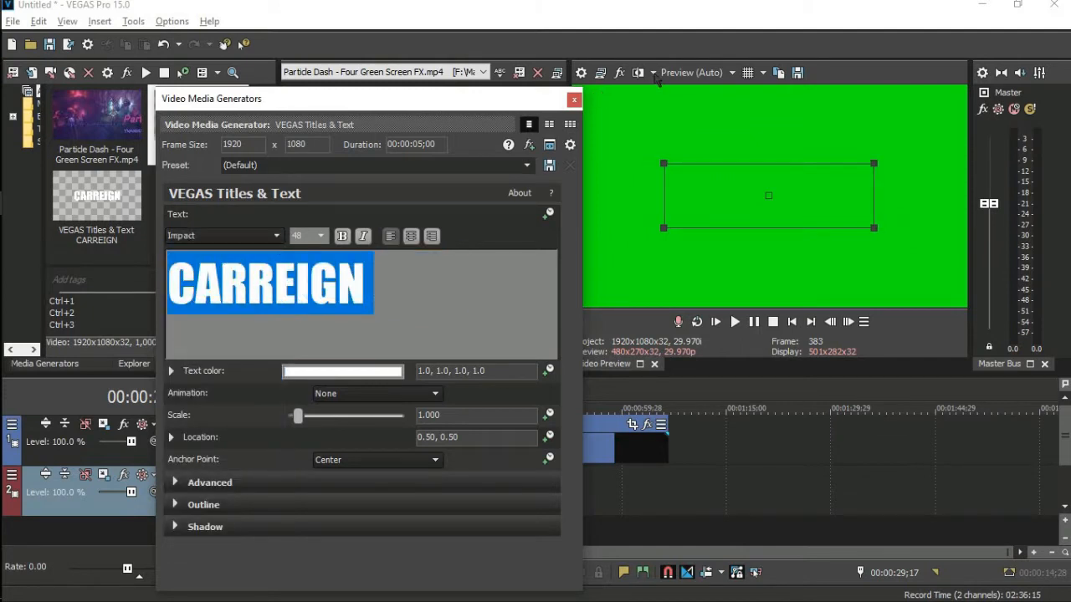
pyautogui.click(574, 98)
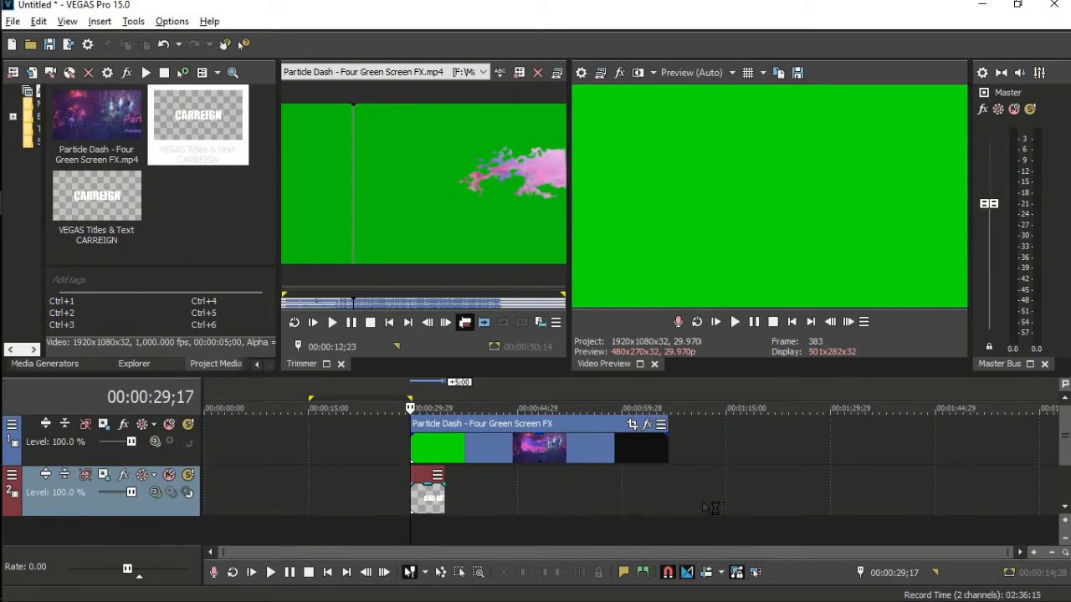
# Drag the CARREIGN title later on track 2 and preview the particle clip.
pyautogui.moveTo(428, 501); pyautogui.dragTo(709, 506)
pyautogui.click(464, 505)
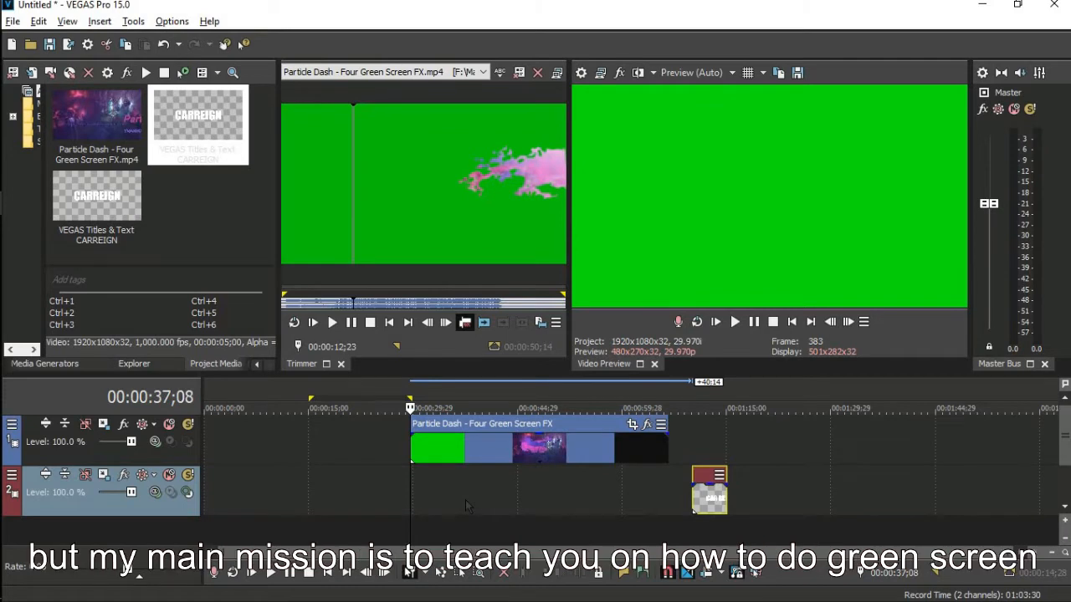
pyautogui.click(465, 502)
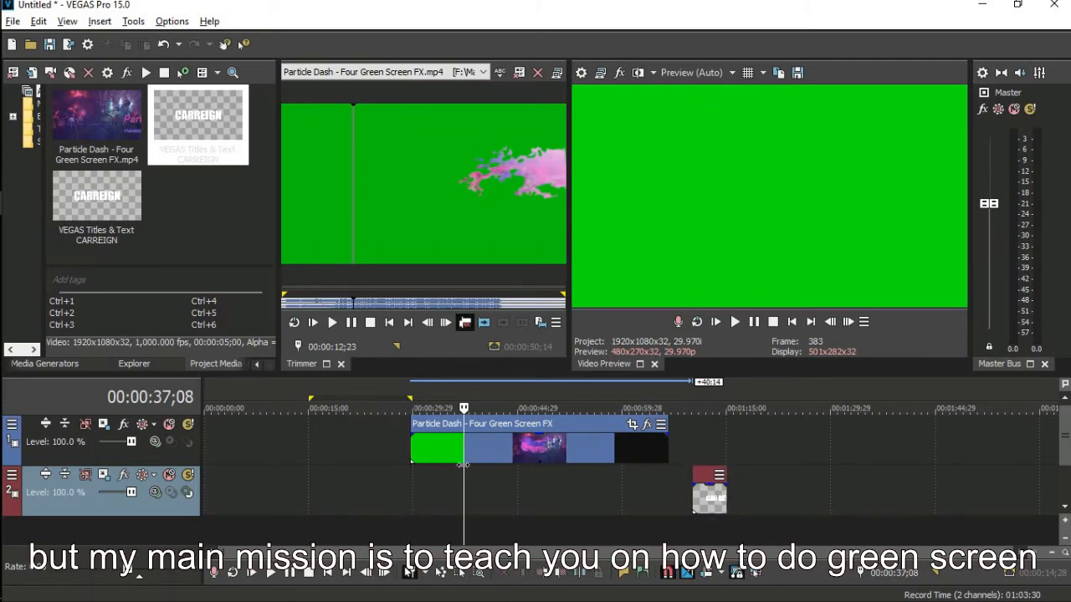
pyautogui.click(462, 466)
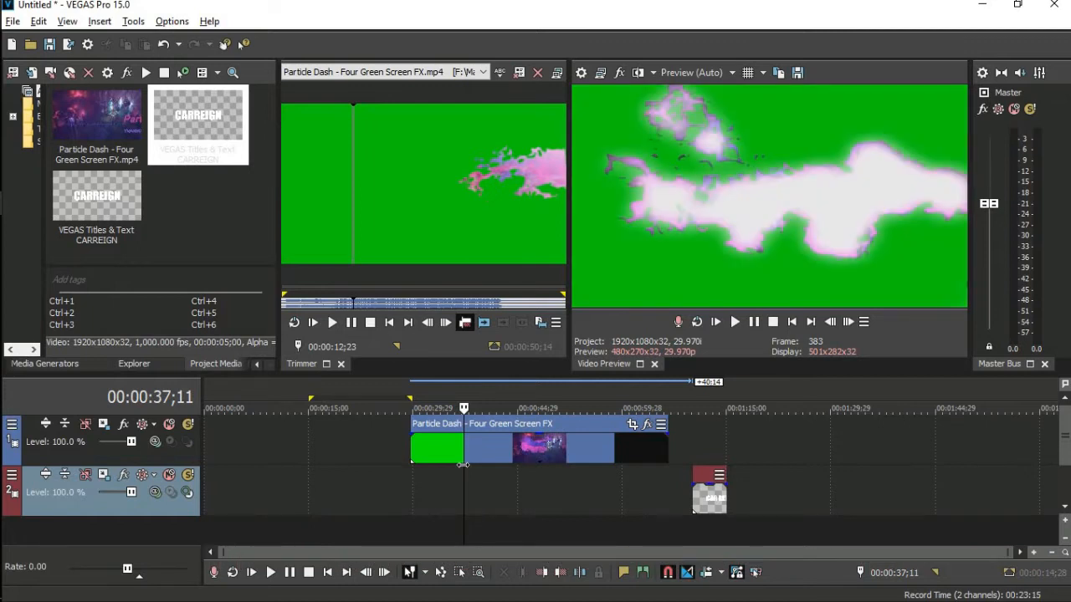
pyautogui.press('Return')
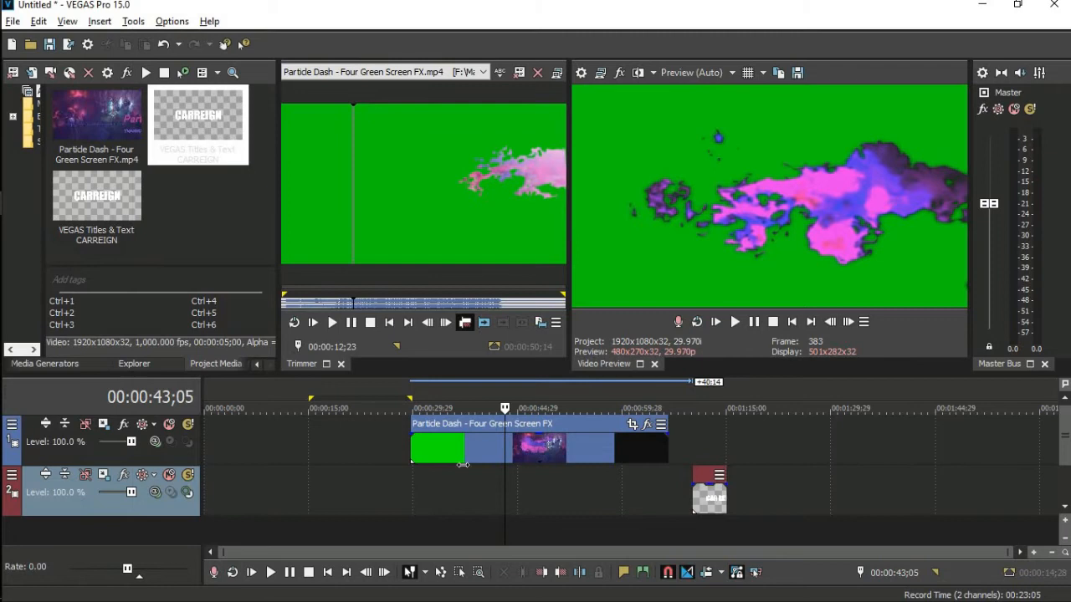
# Split the particle clip at about 00:00:42;22 and delete its tail.
pyautogui.press('Right')
pyautogui.press('Right')
pyautogui.press('Right')
pyautogui.press('Left')
pyautogui.press('Left')
pyautogui.press('Left')
pyautogui.press('Left')
pyautogui.press('Left')
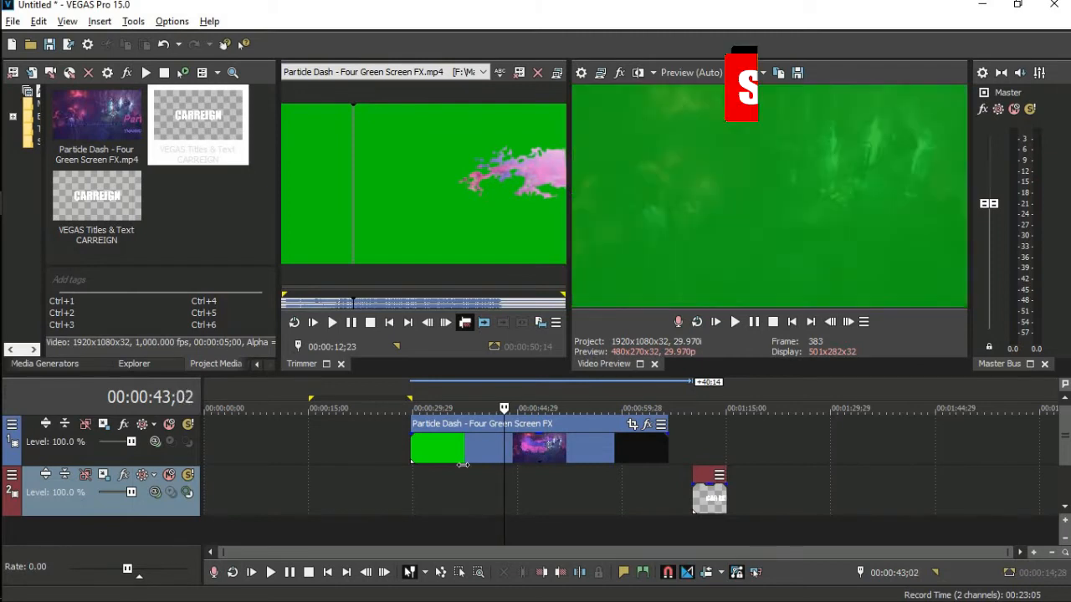
pyautogui.click(502, 448)
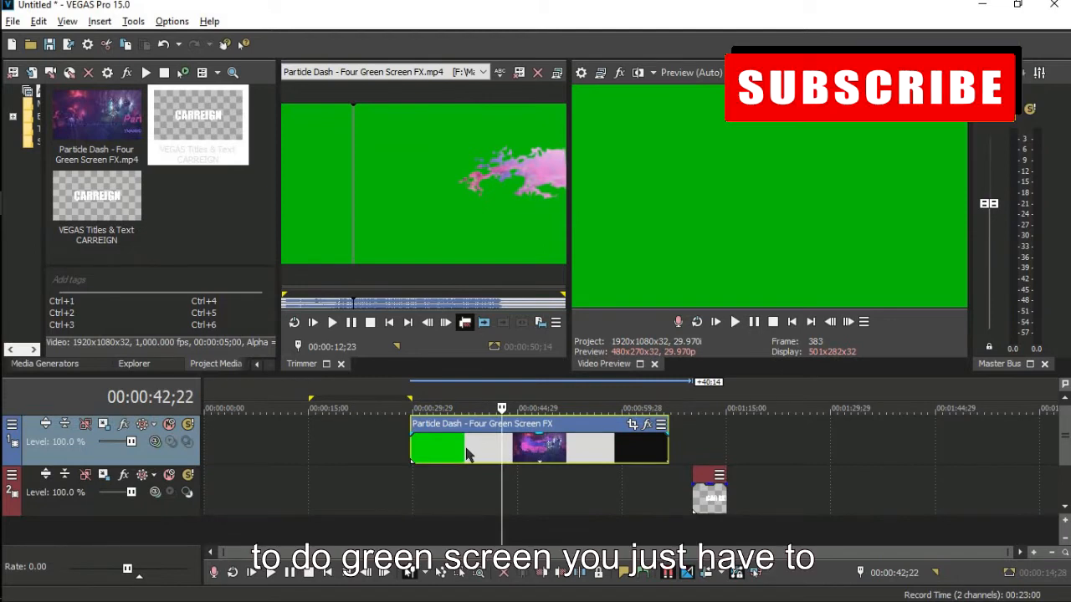
pyautogui.press('s')
pyautogui.press('Delete')
pyautogui.click(467, 454)
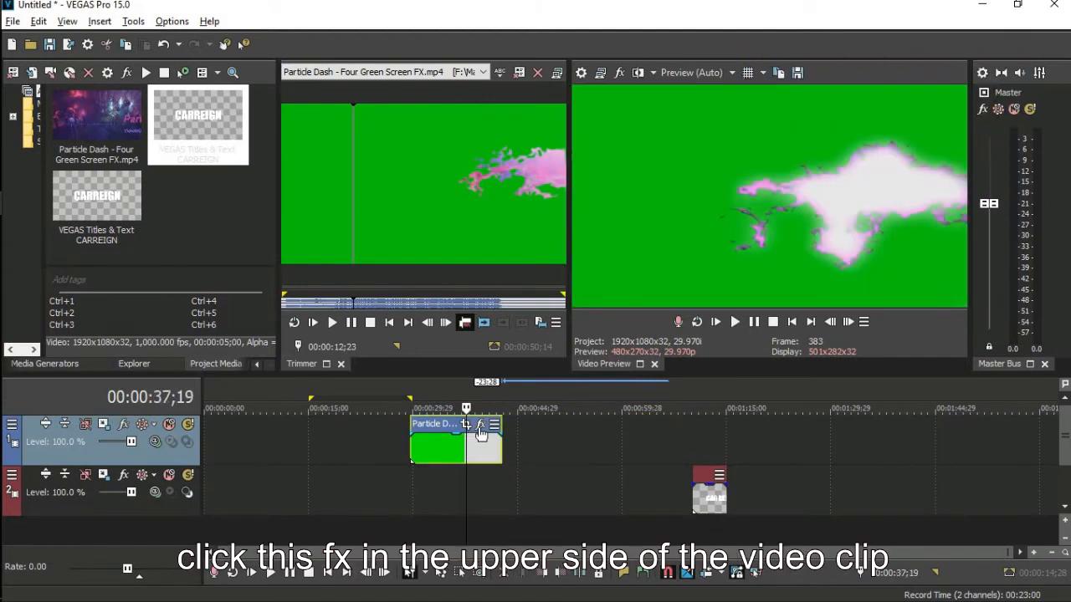
pyautogui.rightClick(479, 433)
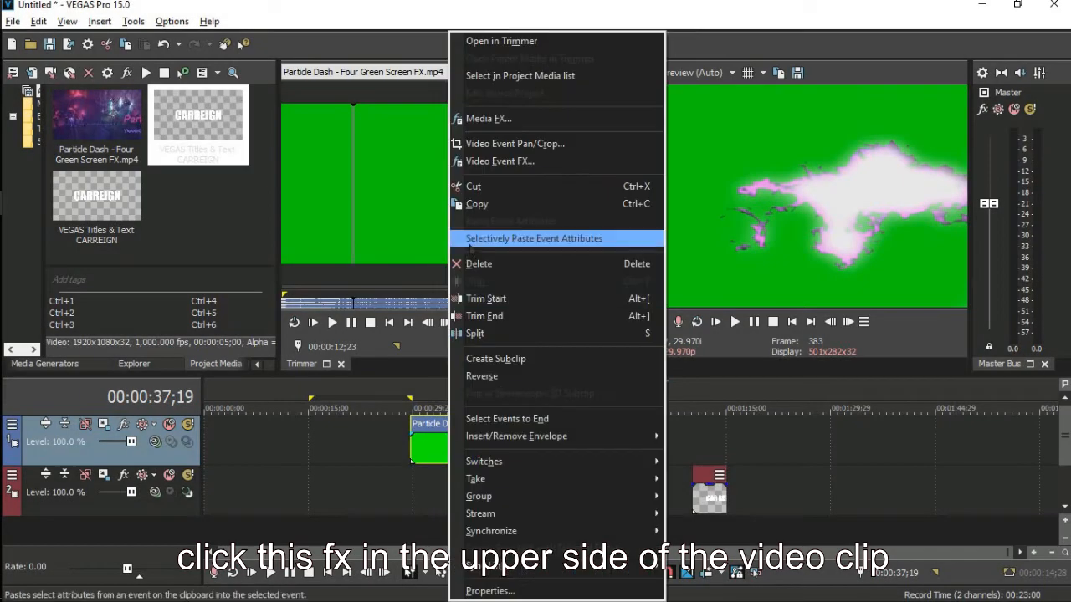
# Apply VEGAS Chroma Keyer to the Particle Dash clip as Video Event FX.
pyautogui.click(556, 165)
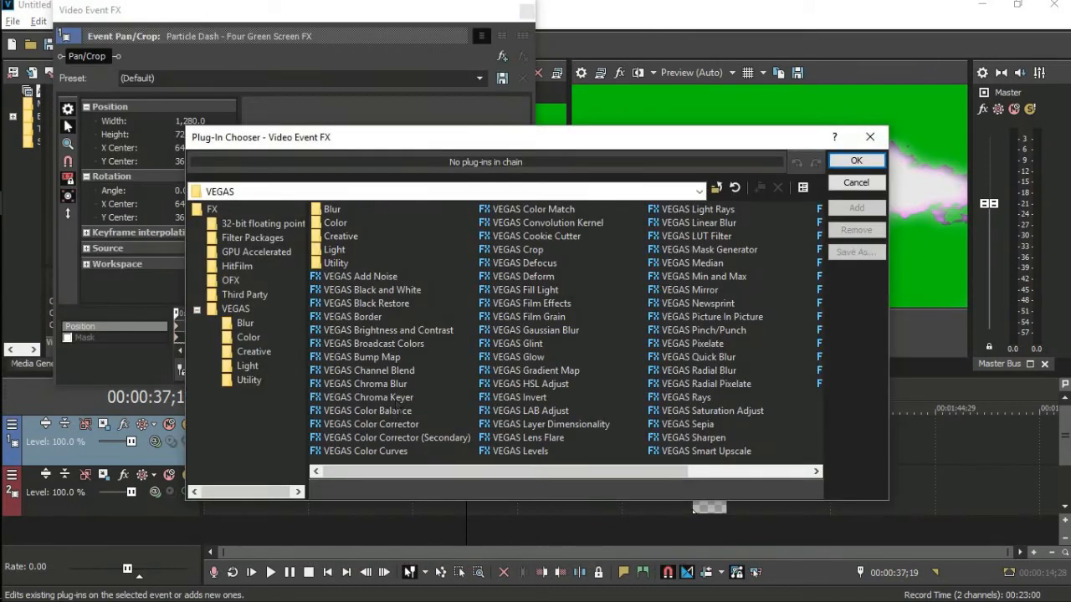
pyautogui.click(378, 397)
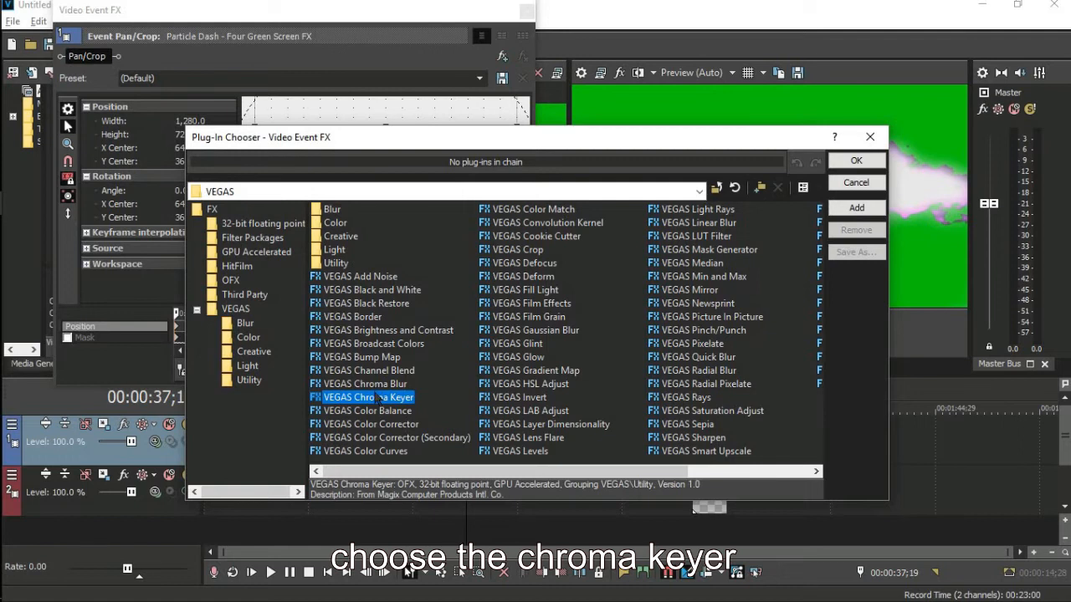
pyautogui.click(855, 160)
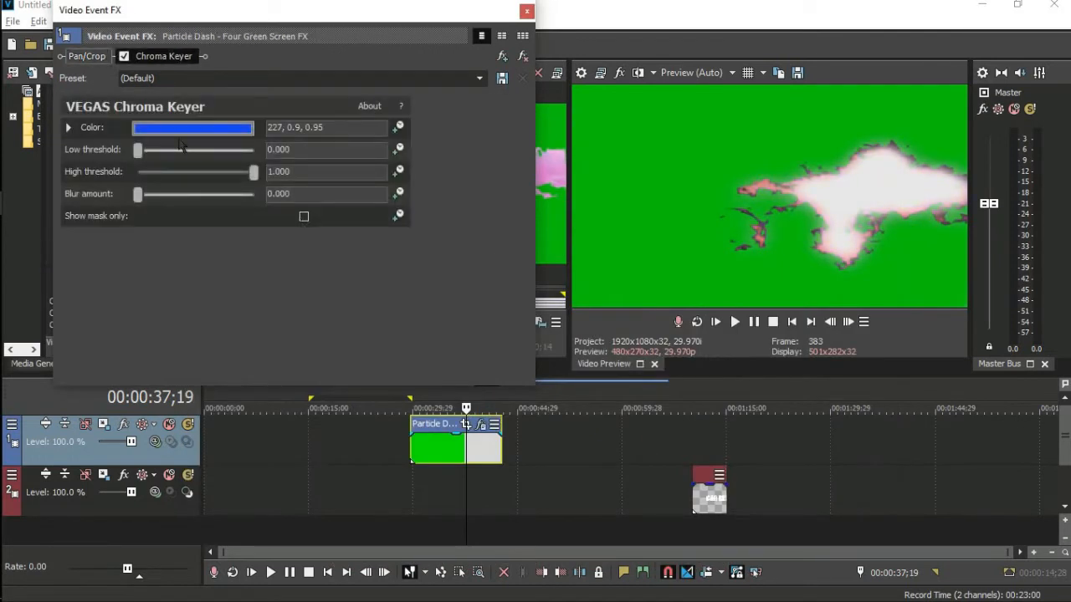
# Sample the green background as the Chroma Keyer colour (120, 0.93, 0.78).
pyautogui.click(188, 129)
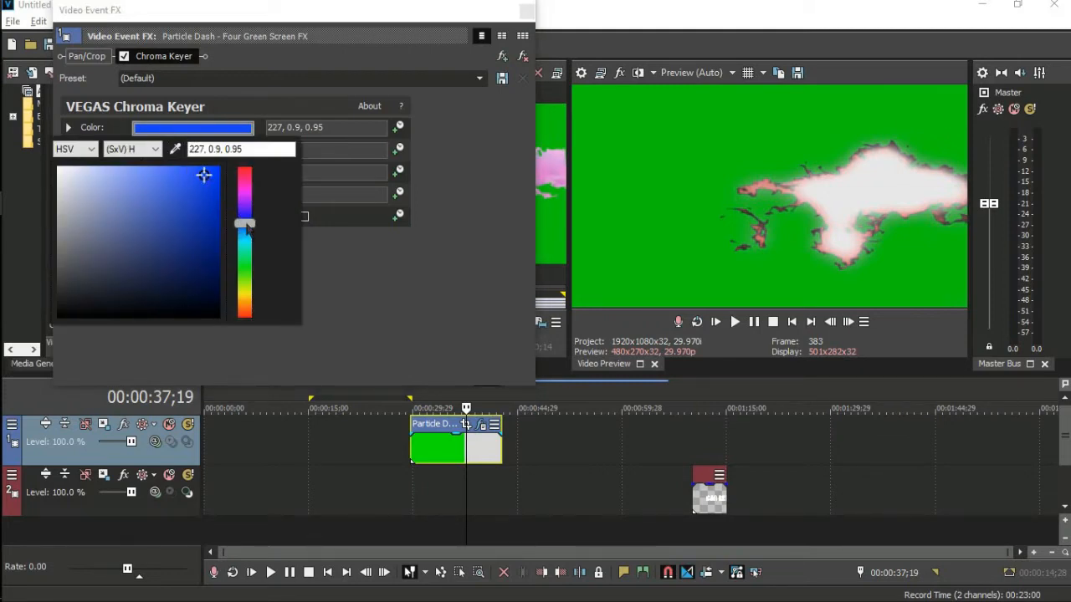
pyautogui.moveTo(247, 228); pyautogui.dragTo(247, 264)
pyautogui.moveTo(205, 174)
pyautogui.mouseDown()
pyautogui.moveTo(198, 210)
pyautogui.moveTo(213, 171)
pyautogui.mouseUp()
pyautogui.moveTo(242, 266); pyautogui.dragTo(244, 174)
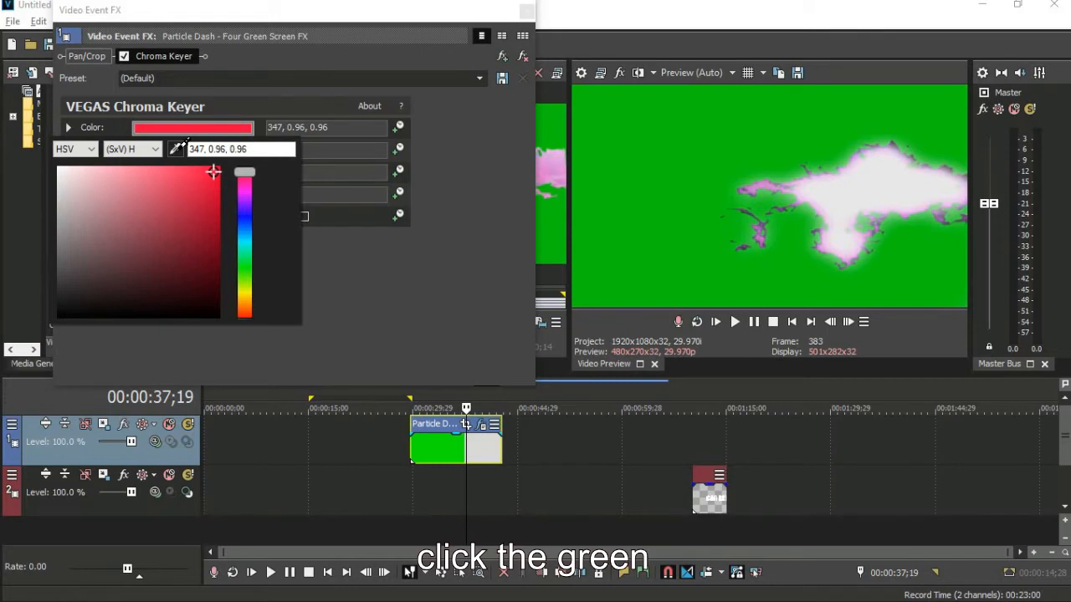
pyautogui.click(176, 148)
pyautogui.click(681, 119)
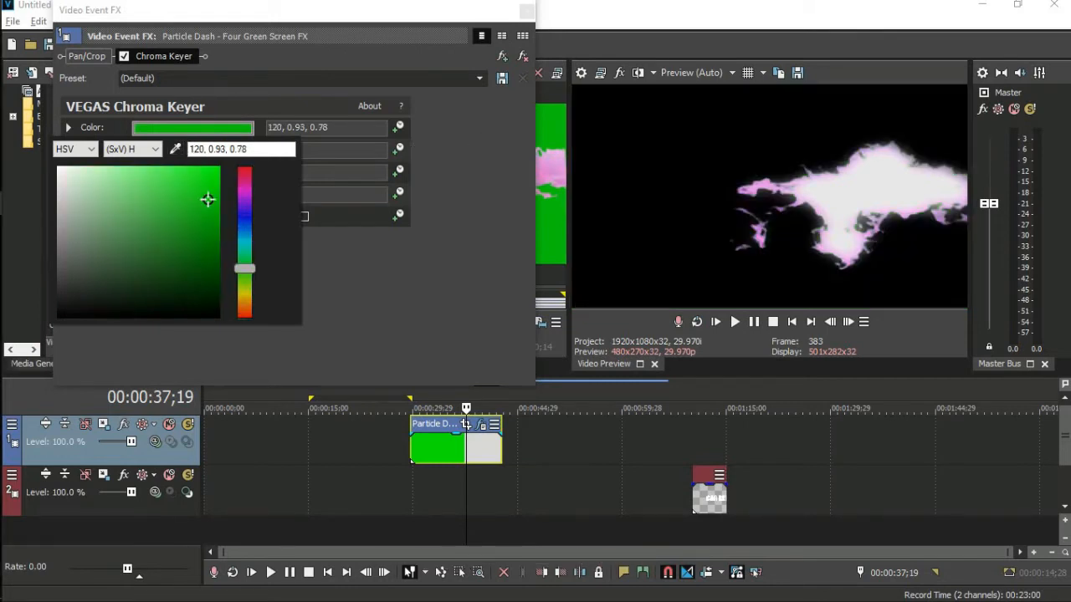
pyautogui.click(701, 376)
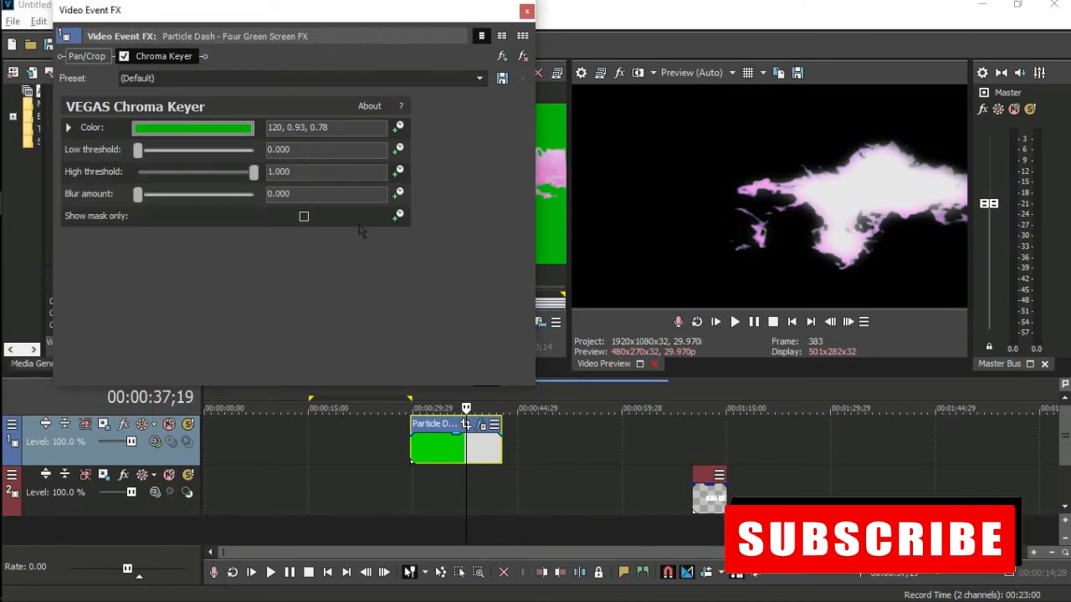
# Lower the key's high threshold and close the Video Event FX window.
pyautogui.moveTo(252, 175)
pyautogui.mouseDown()
pyautogui.moveTo(226, 174)
pyautogui.moveTo(261, 176)
pyautogui.mouseUp()
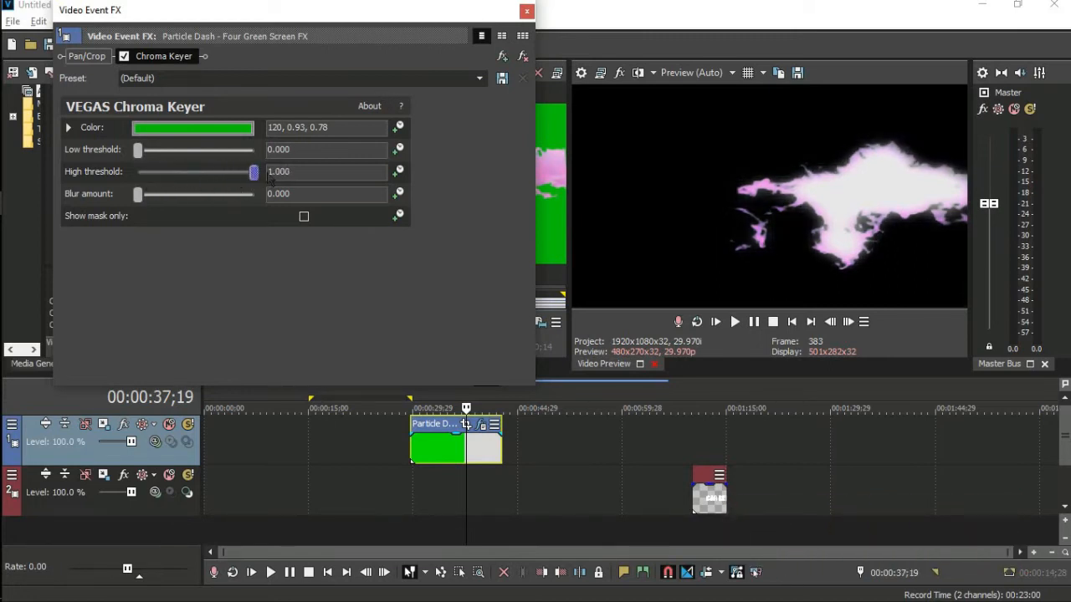
pyautogui.click(526, 11)
pyautogui.click(440, 439)
# Split the particle clip at 00:00:34;04 and delete the leading piece.
pyautogui.press('Right')
pyautogui.press('Right')
pyautogui.press('Right')
pyautogui.press('Left')
pyautogui.press('Left')
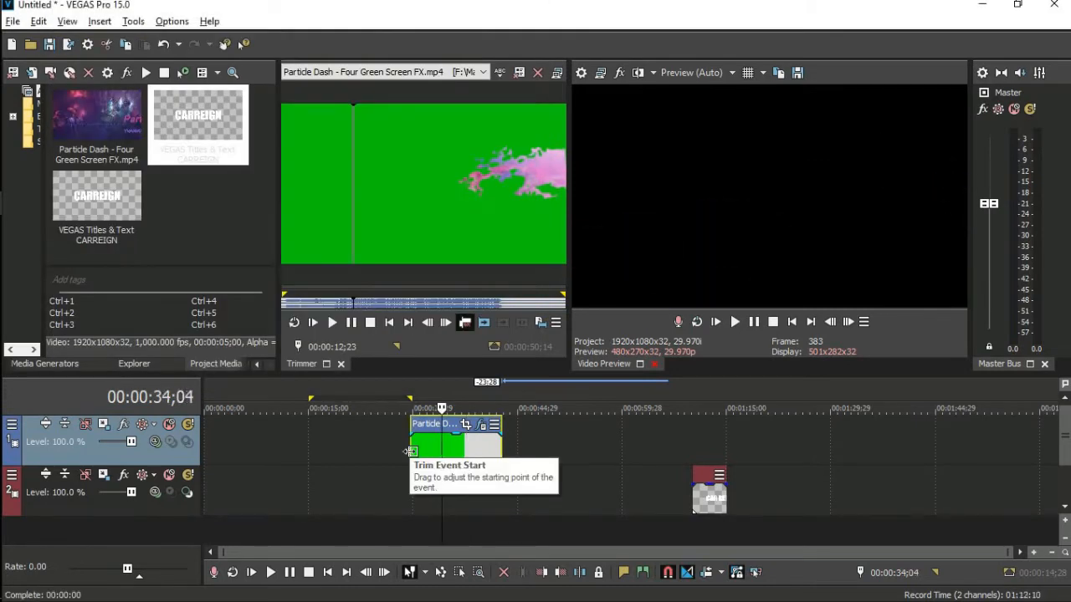
pyautogui.press('s')
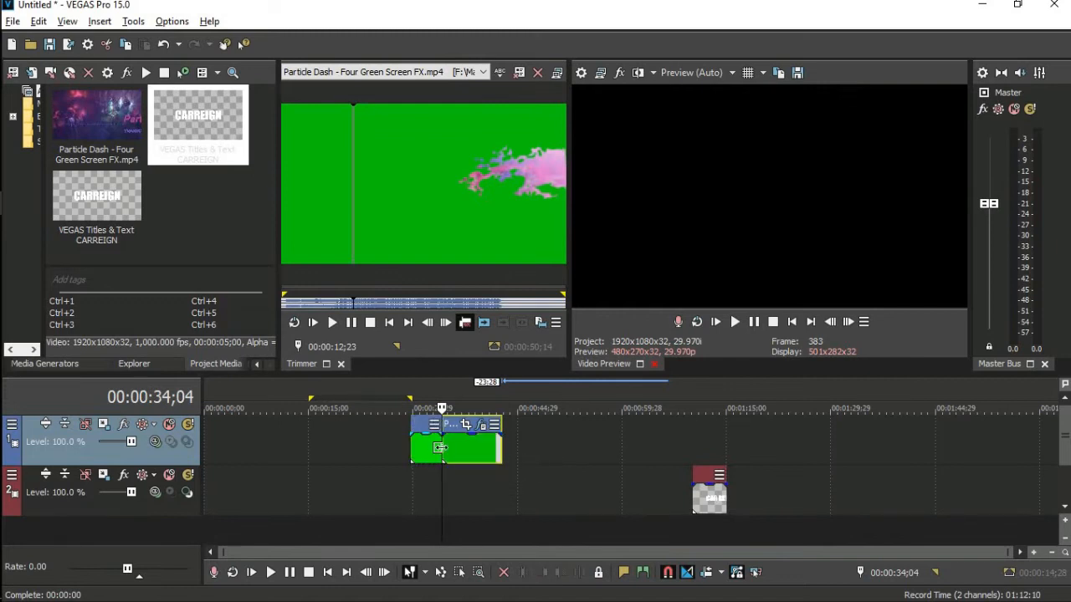
pyautogui.click(434, 452)
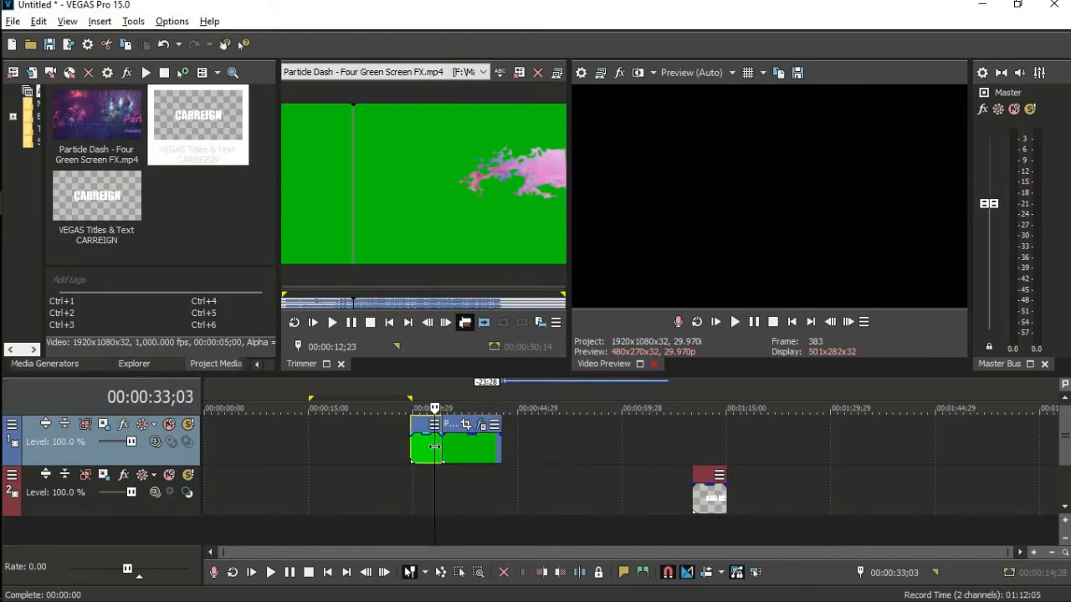
pyautogui.press('Delete')
# Play back the trimmed clip and move the CARREIGN title earlier beneath the particles.
pyautogui.click(445, 447)
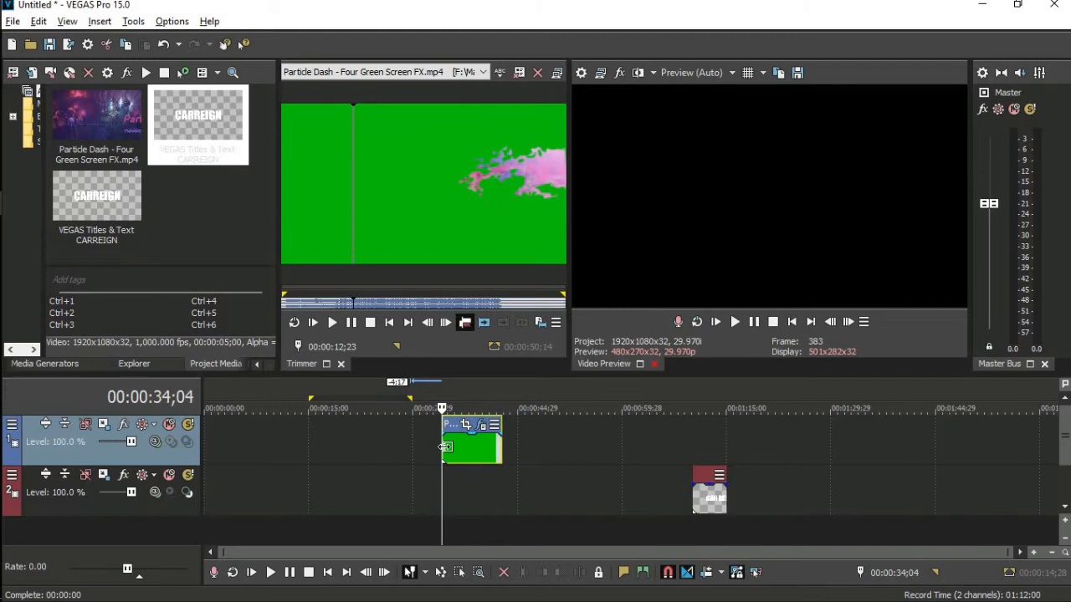
pyautogui.press('space')
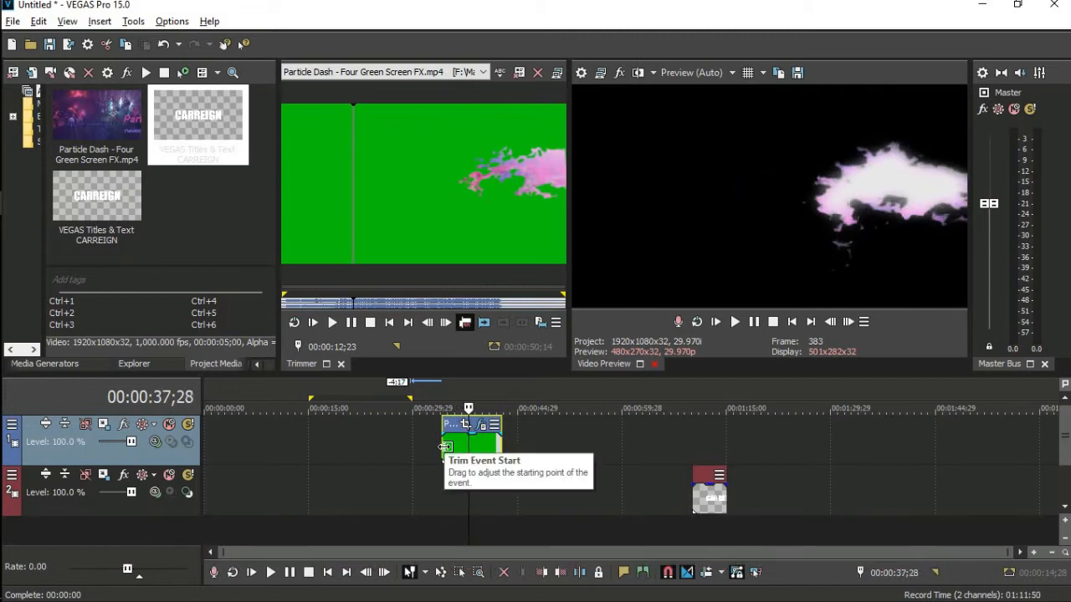
pyautogui.moveTo(709, 502); pyautogui.dragTo(482, 500)
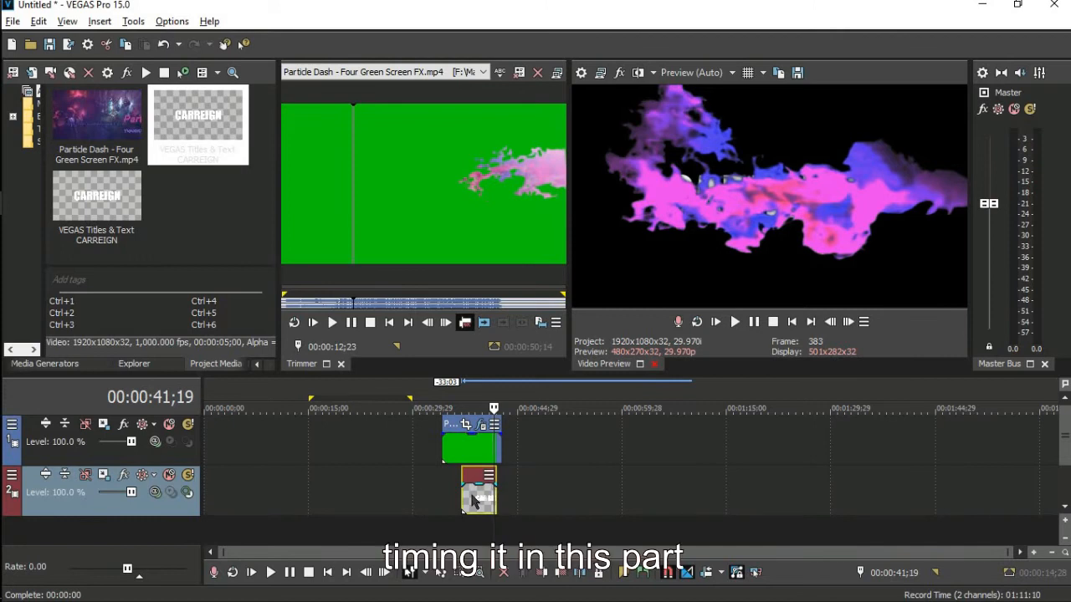
# Add a fade-out, then split the CARREIGN title at 41;13 and delete its tail.
pyautogui.press('Left')
pyautogui.press('Left')
pyautogui.press('Left')
pyautogui.press('Left')
pyautogui.press('Left')
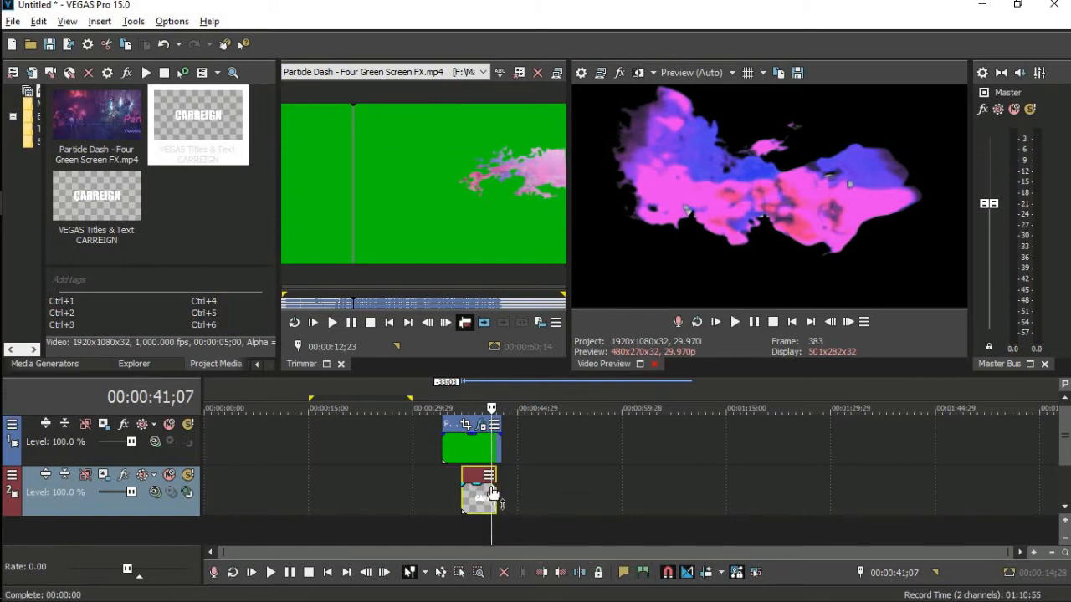
pyautogui.moveTo(495, 485); pyautogui.dragTo(495, 485)
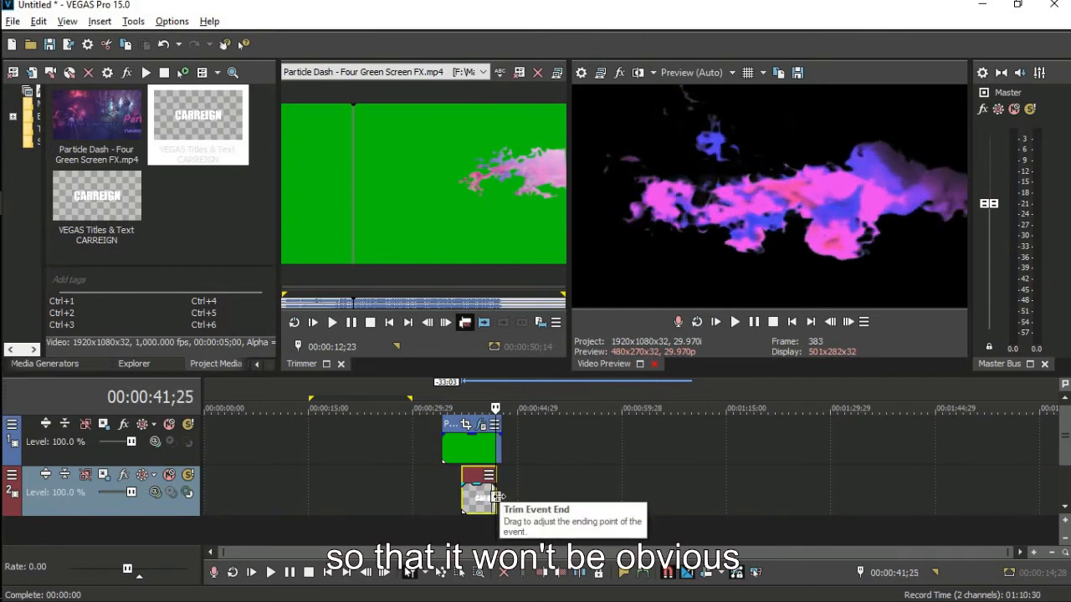
pyautogui.press('Left')
pyautogui.press('Left')
pyautogui.press('Left')
pyautogui.press('Left')
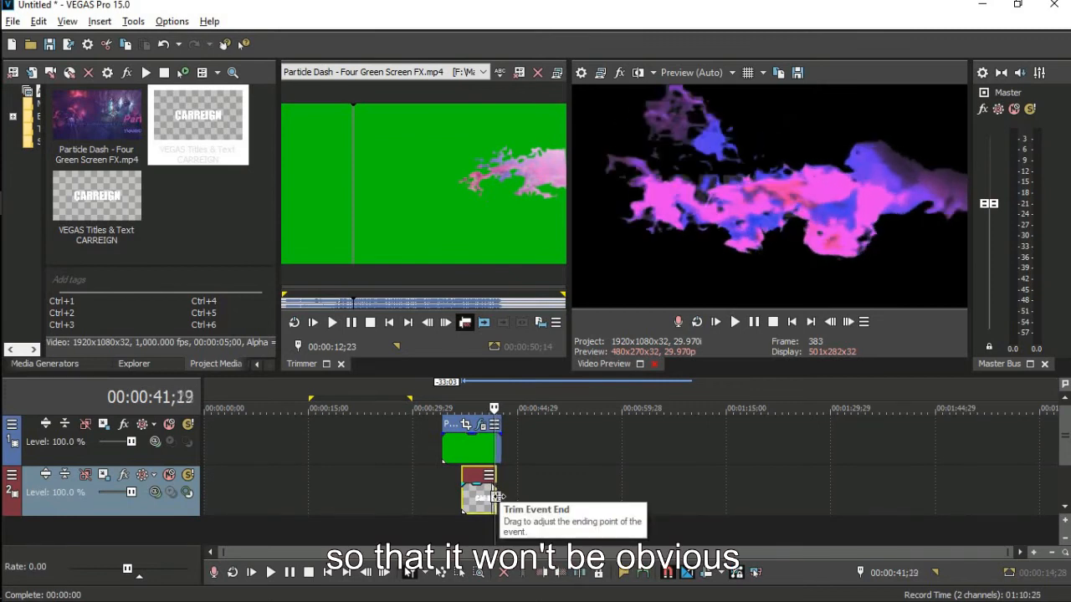
pyautogui.press('Left')
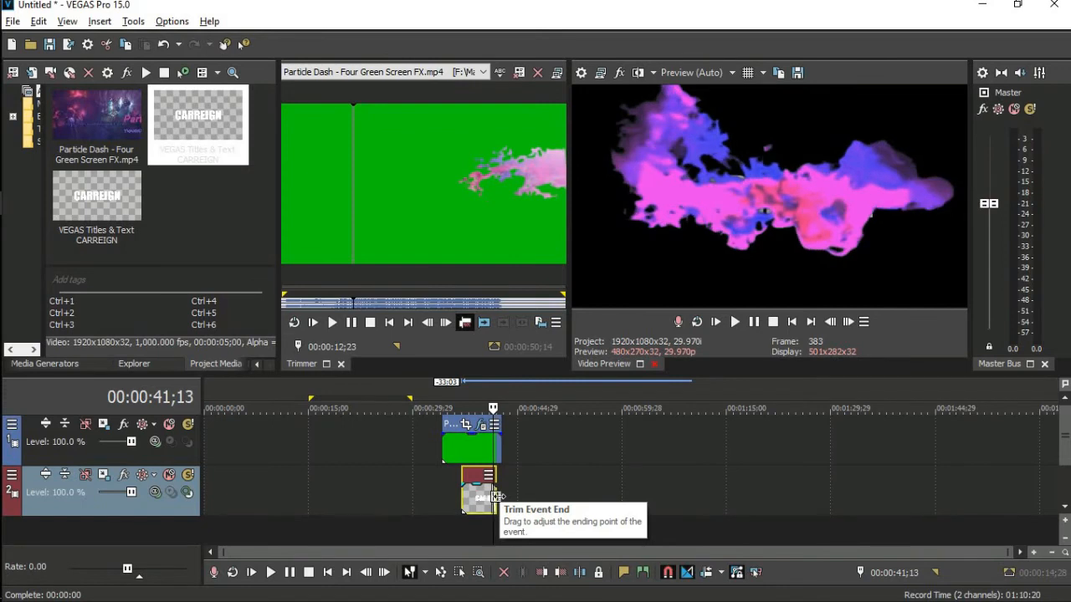
pyautogui.press('s')
pyautogui.press('Delete')
# Step through the ending to check the title finishes before the particles.
pyautogui.press('Left')
pyautogui.press('Left')
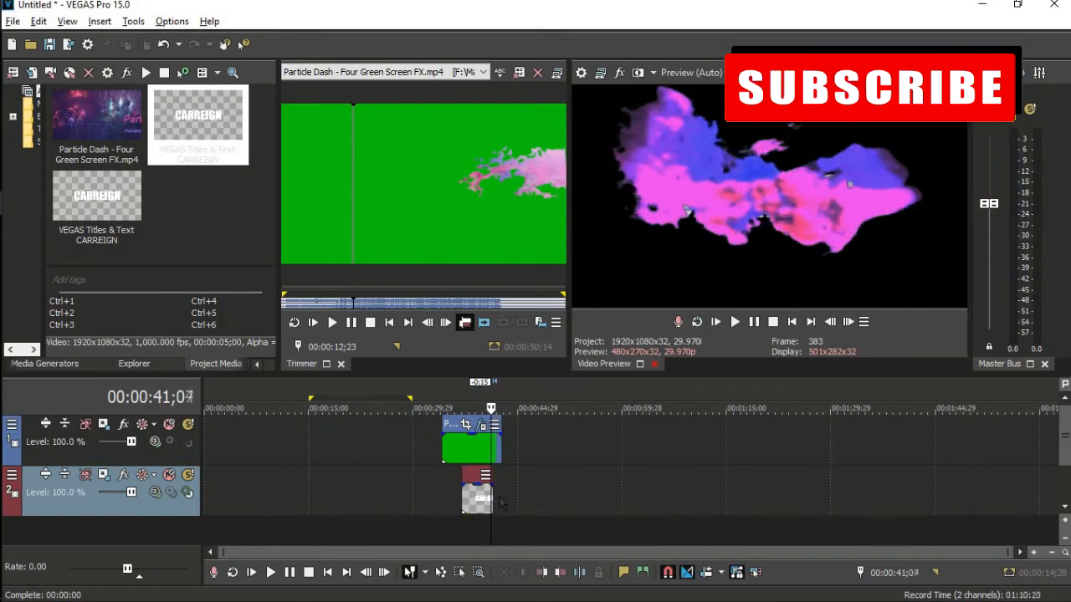
pyautogui.press('Left')
pyautogui.press('Left')
pyautogui.press('Left')
pyautogui.press('Right')
pyautogui.press('Right')
pyautogui.press('Right')
pyautogui.press('Right')
pyautogui.press('Right')
pyautogui.press('Right')
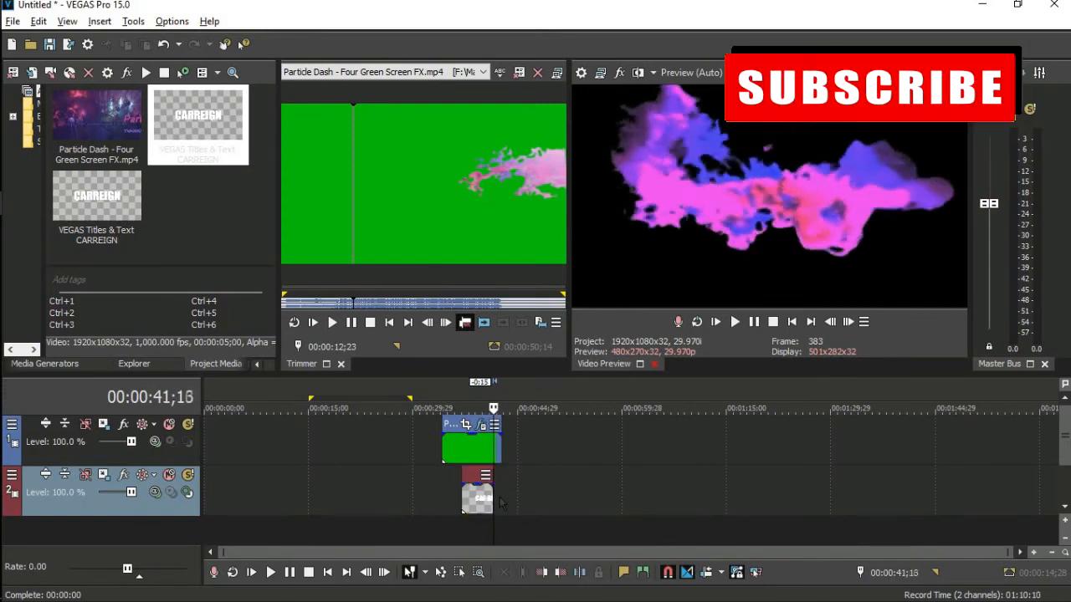
pyautogui.press('Right')
pyautogui.press('Right')
pyautogui.press('Right')
pyautogui.press('Right')
pyautogui.press('Right')
pyautogui.press('Right')
pyautogui.press('Right')
pyautogui.press('Right')
pyautogui.press('Right')
pyautogui.press('Right')
pyautogui.press('Right')
pyautogui.press('Right')
pyautogui.press('Right')
pyautogui.press('Right')
pyautogui.press('Right')
pyautogui.press('Right')
pyautogui.press('Right')
pyautogui.press('Right')
pyautogui.press('Right')
pyautogui.press('Right')
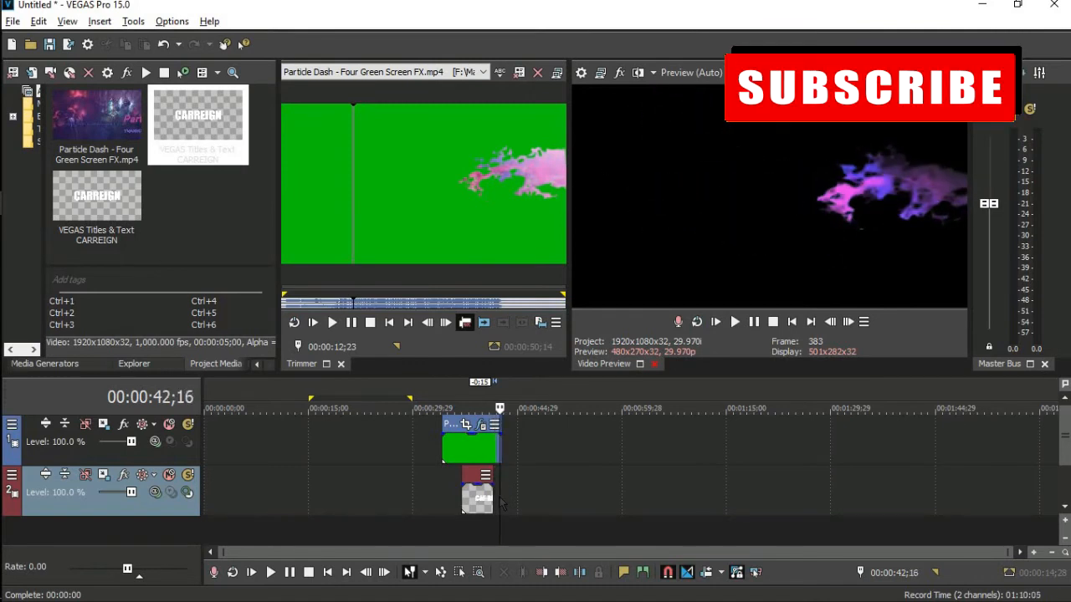
pyautogui.press('Right')
pyautogui.press('Right')
pyautogui.press('Right')
pyautogui.press('Right')
pyautogui.press('Right')
pyautogui.press('Right')
pyautogui.press('Right')
pyautogui.press('Right')
pyautogui.press('Right')
pyautogui.press('Right')
pyautogui.press('Right')
pyautogui.press('Right')
pyautogui.press('Right')
pyautogui.press('Right')
pyautogui.press('Right')
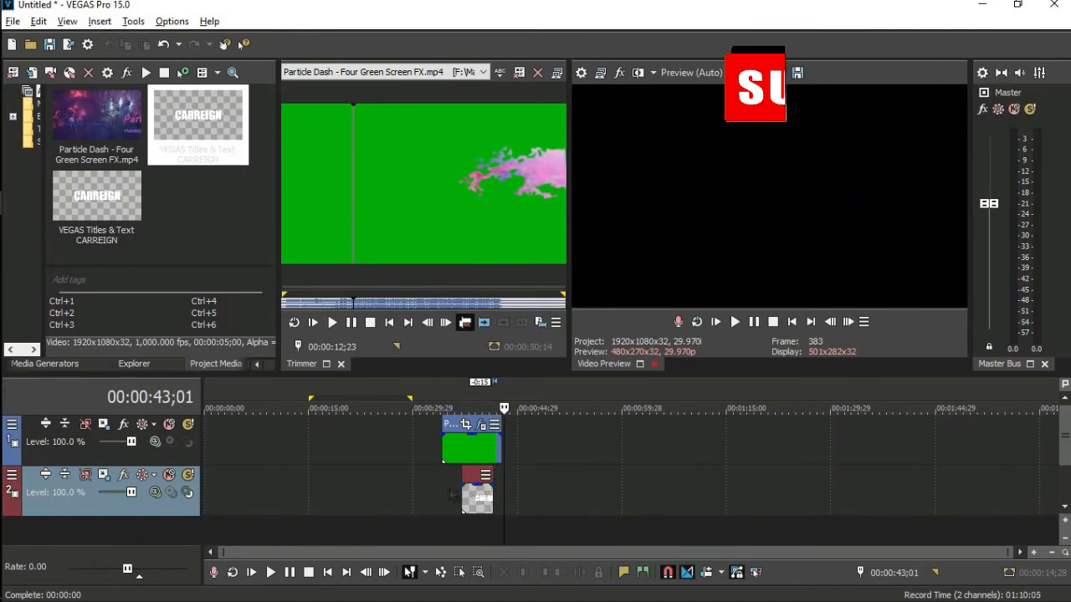
pyautogui.click(443, 498)
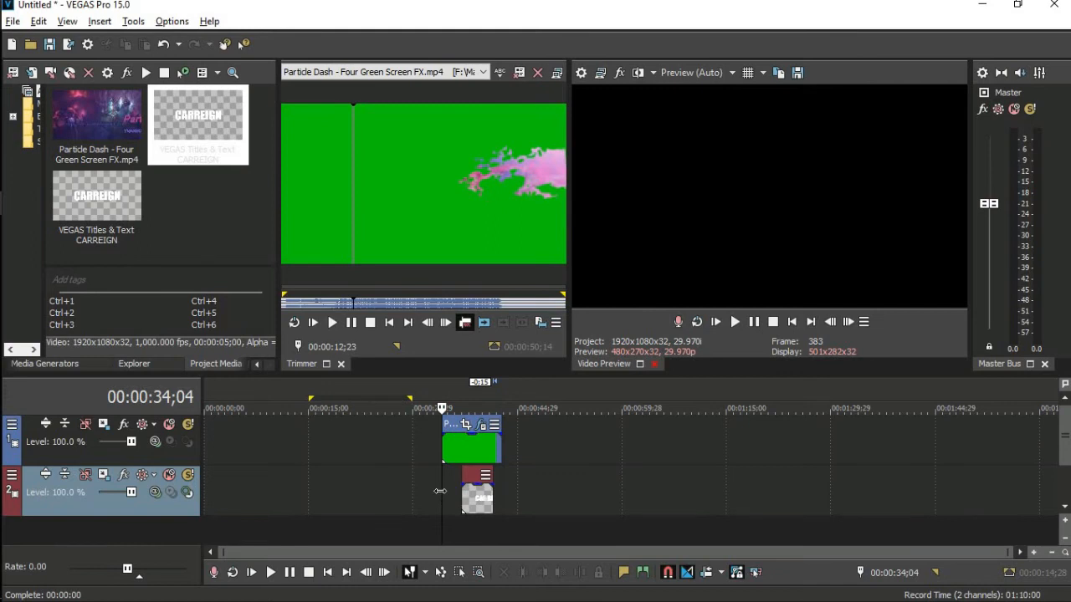
pyautogui.press('space')
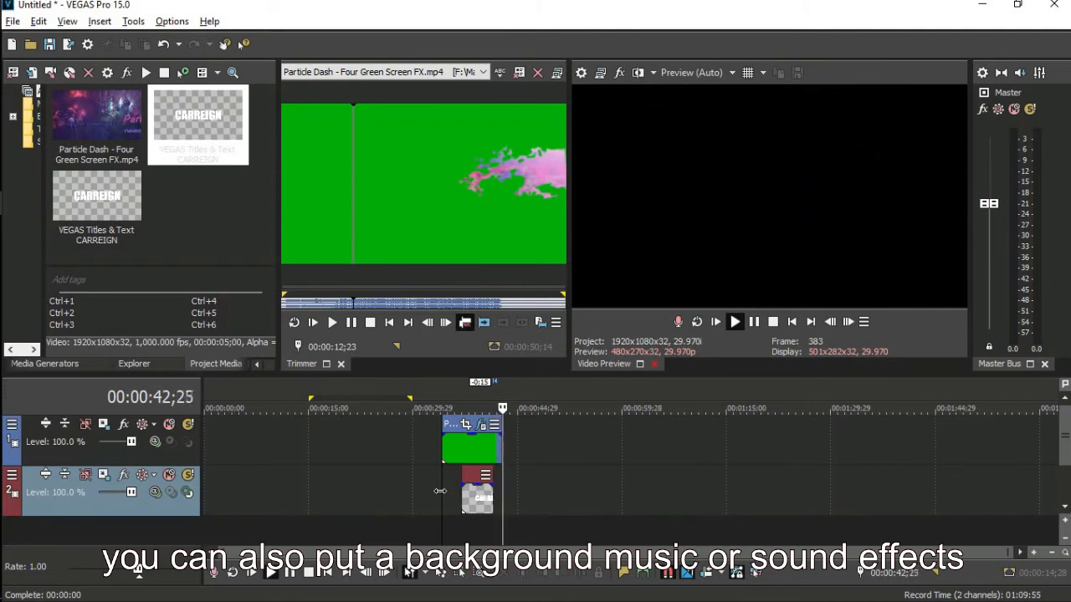
pyautogui.press('space')
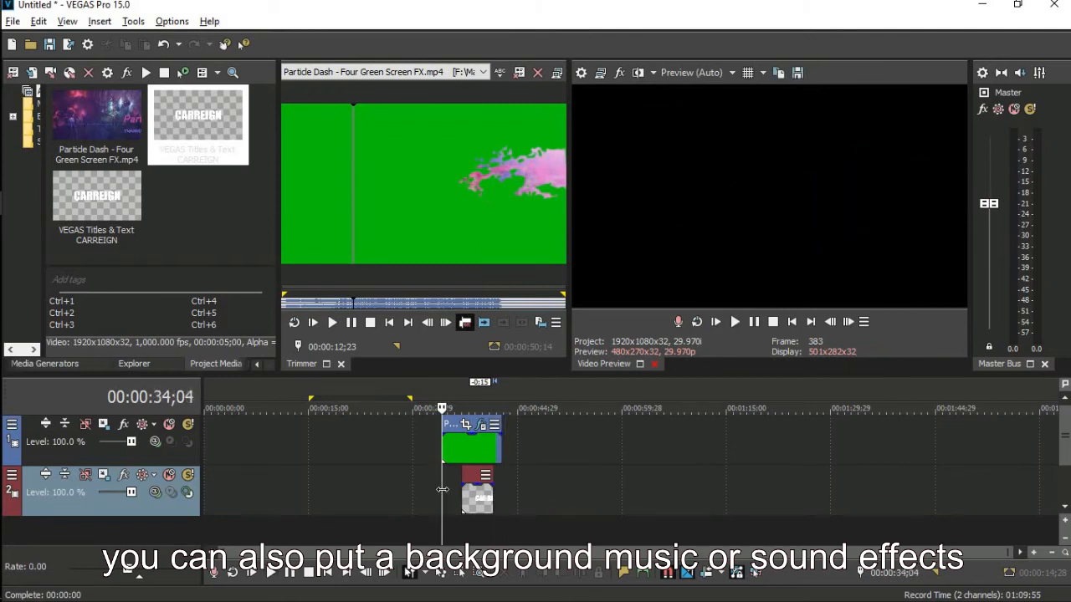
pyautogui.click(431, 489)
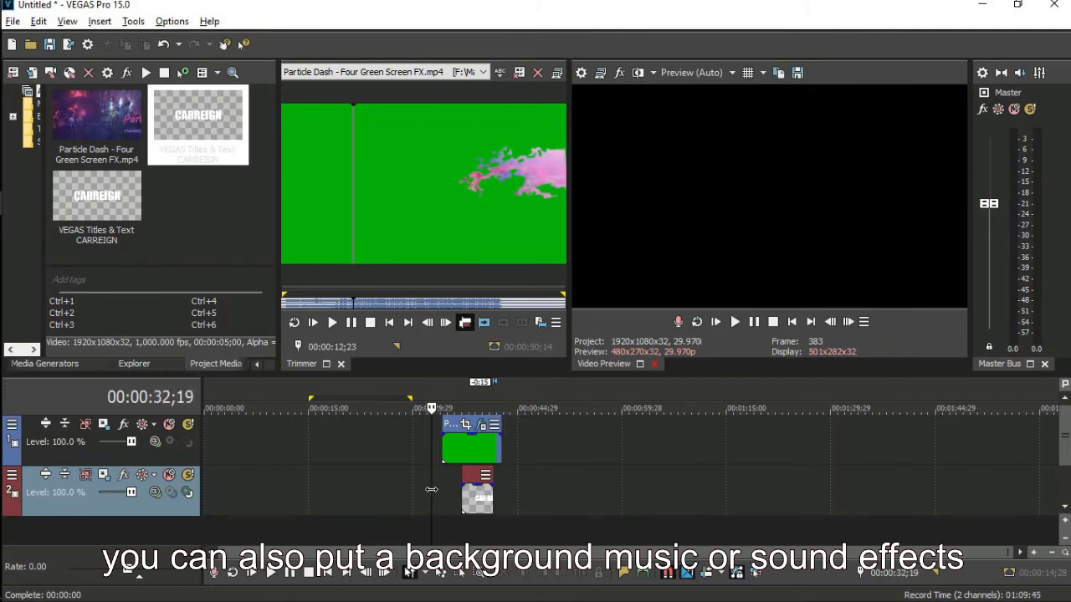
pyautogui.click(444, 507)
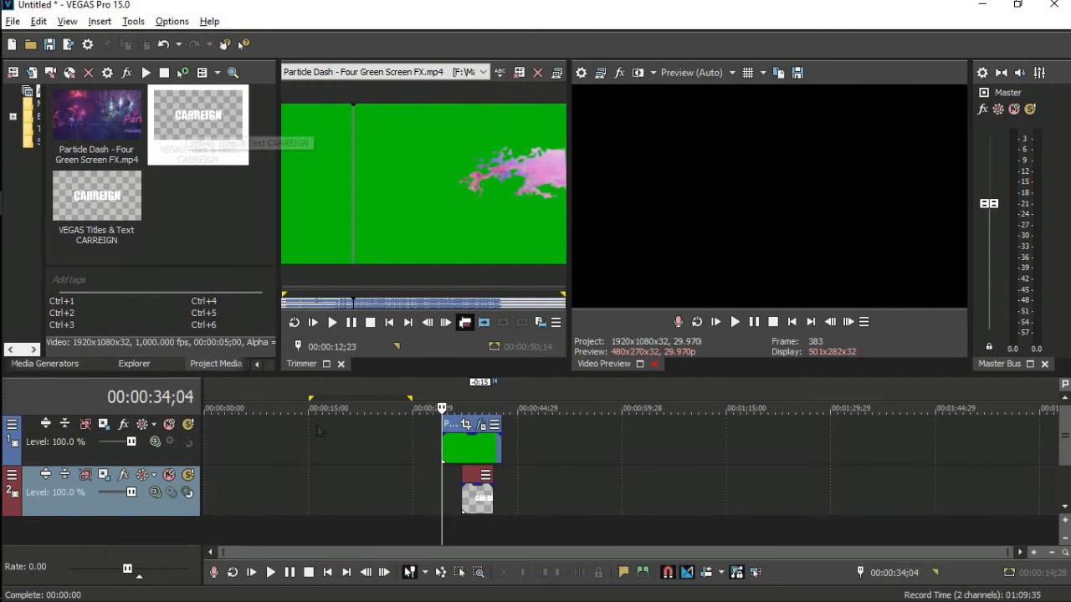
pyautogui.click(434, 494)
pyautogui.click(418, 491)
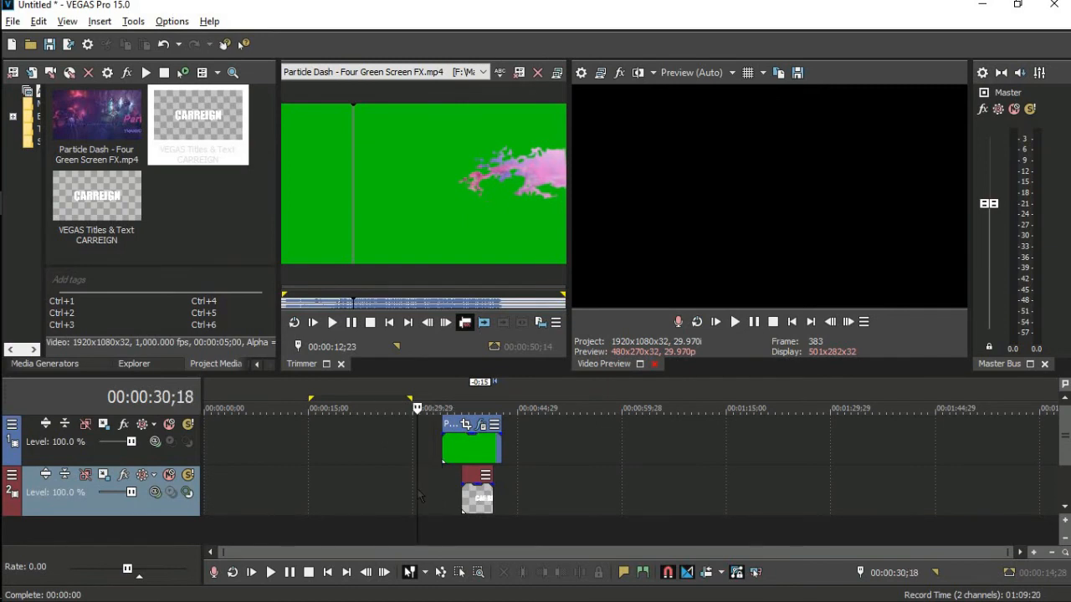
pyautogui.click(411, 493)
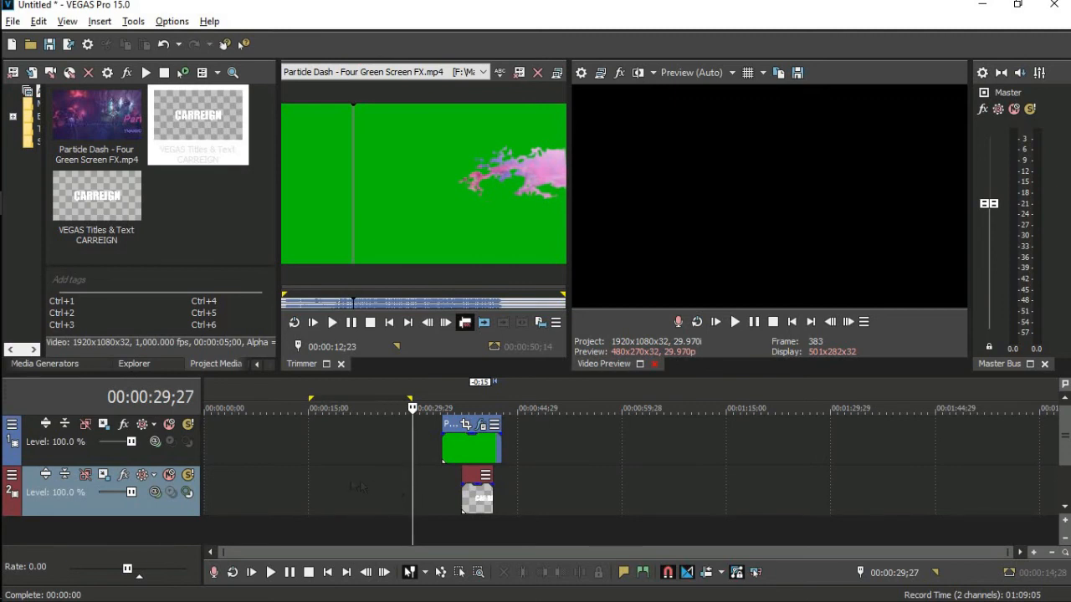
pyautogui.click(307, 483)
pyautogui.press('Right')
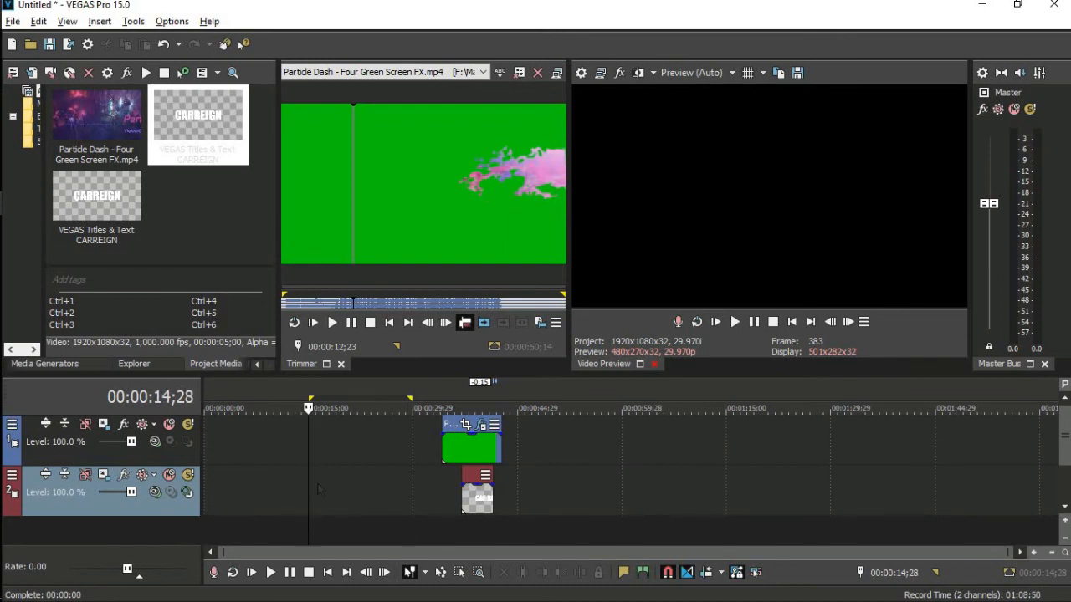
# Split the track 1 particle clip at 36;01, shift its small front piece, then select the CARREIGN title.
pyautogui.click(444, 452)
pyautogui.press('Right')
pyautogui.press('Right')
pyautogui.press('Right')
pyautogui.press('Right')
pyautogui.press('Right')
pyautogui.press('Right')
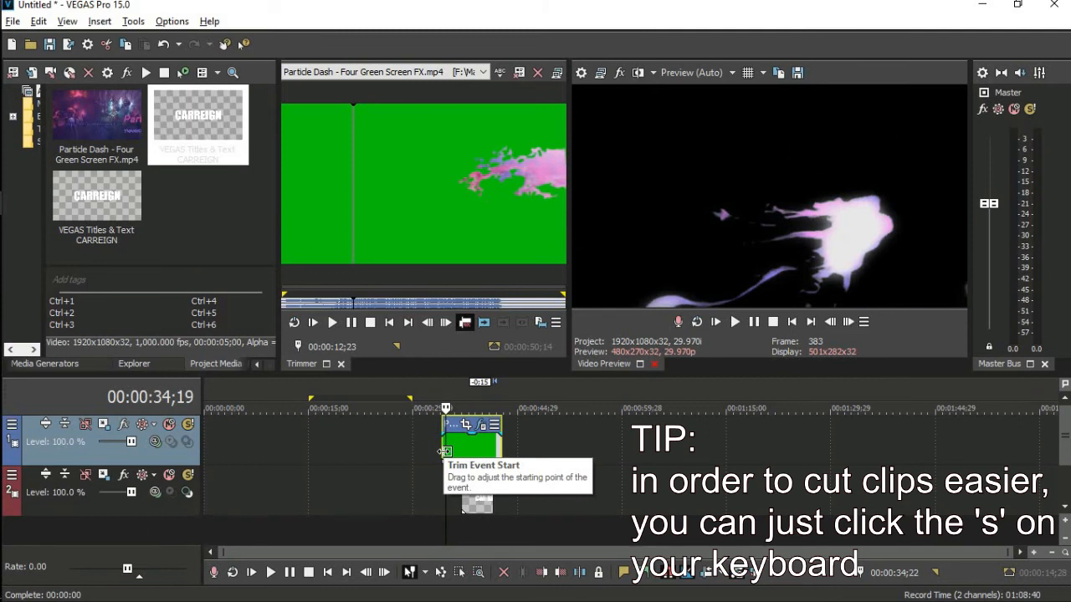
pyautogui.press('Right')
pyautogui.press('Right')
pyautogui.press('Right')
pyautogui.press('Right')
pyautogui.press('Right')
pyautogui.press('Right')
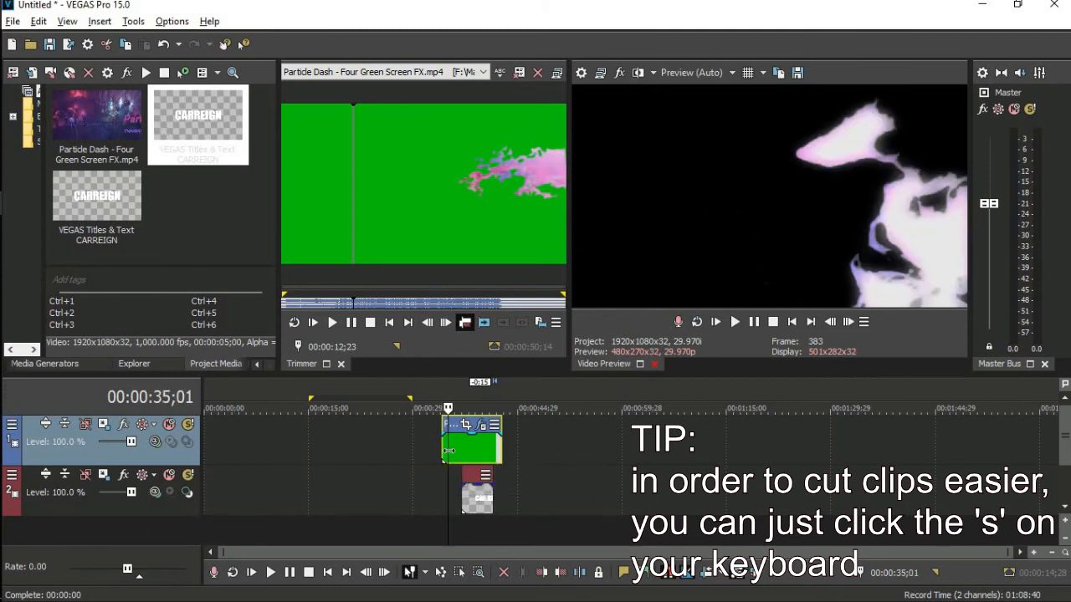
pyautogui.press('Right')
pyautogui.press('Right')
pyautogui.press('Right')
pyautogui.press('Right')
pyautogui.press('Right')
pyautogui.press('Right')
pyautogui.press('Right')
pyautogui.press('Right')
pyautogui.press('Right')
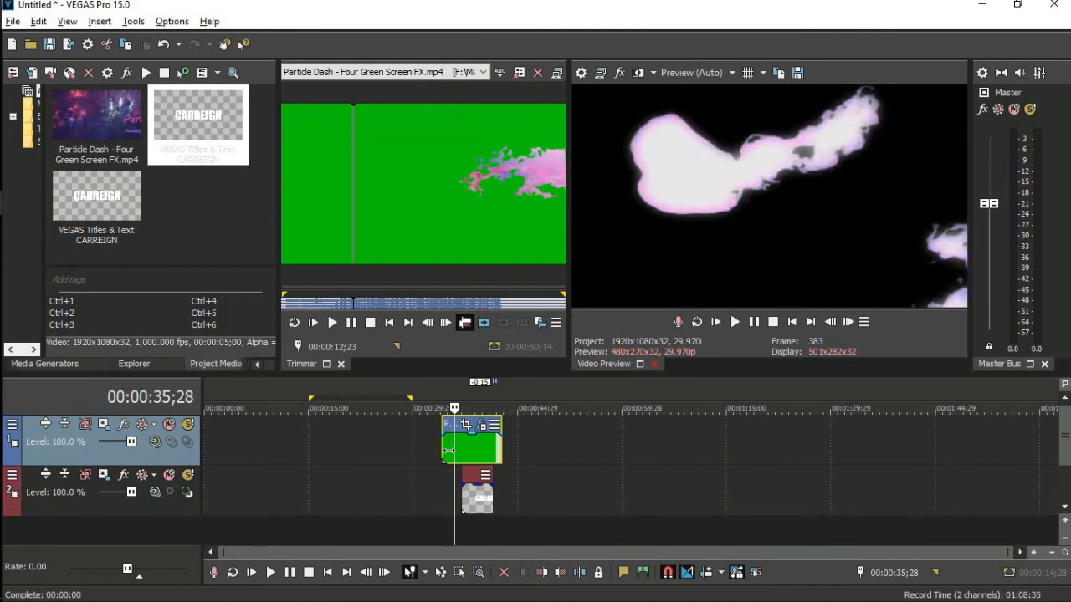
pyautogui.press('Right')
pyautogui.press('Right')
pyautogui.press('Right')
pyautogui.press('s')
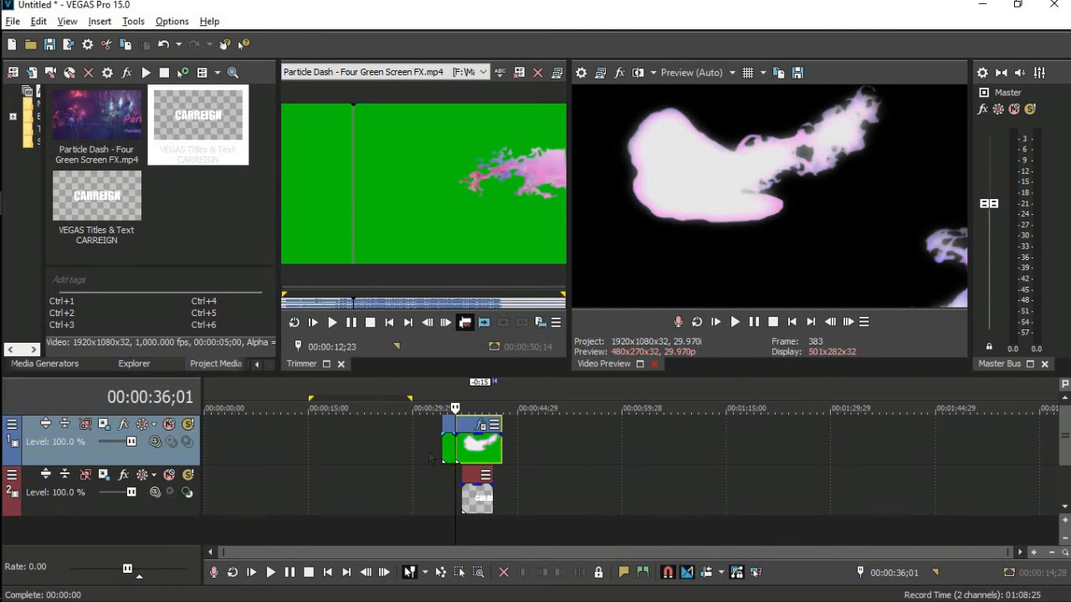
pyautogui.moveTo(423, 456); pyautogui.dragTo(448, 455)
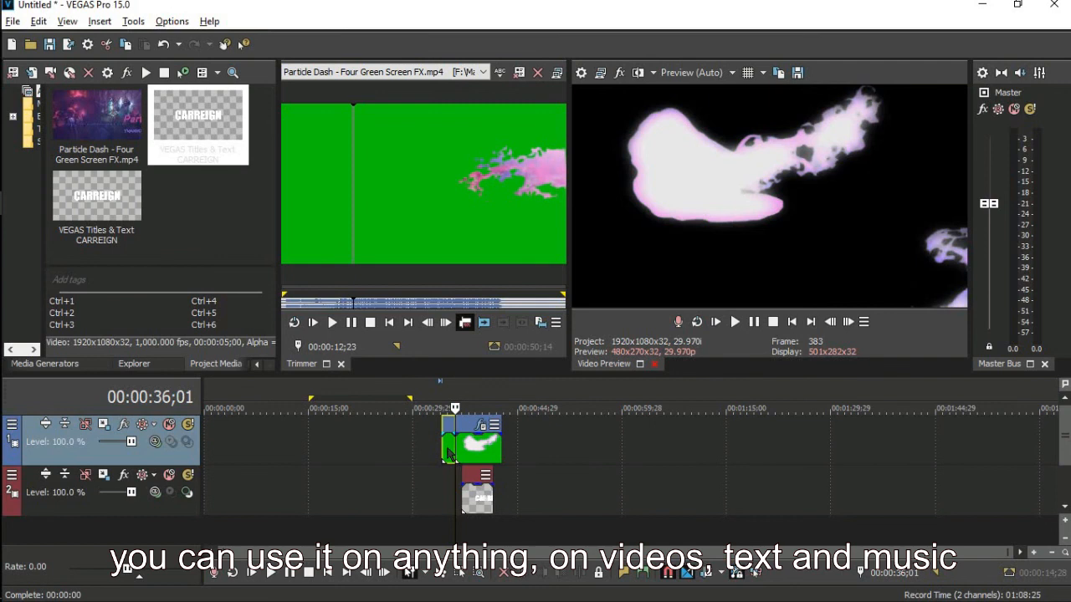
pyautogui.click(467, 499)
pyautogui.press('Right')
# Cut the CARREIGN title at 37;22 and snap its right part back to the playhead.
pyautogui.press('Left')
pyautogui.press('Left')
pyautogui.press('Left')
pyautogui.press('Right')
pyautogui.press('Right')
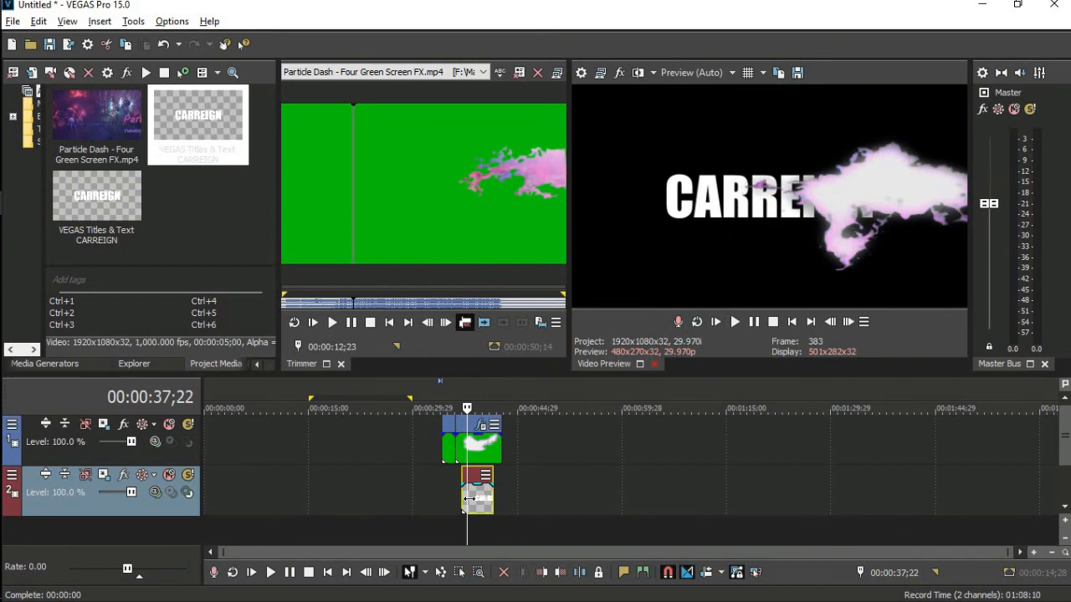
pyautogui.press('s')
pyautogui.moveTo(479, 503); pyautogui.dragTo(482, 505)
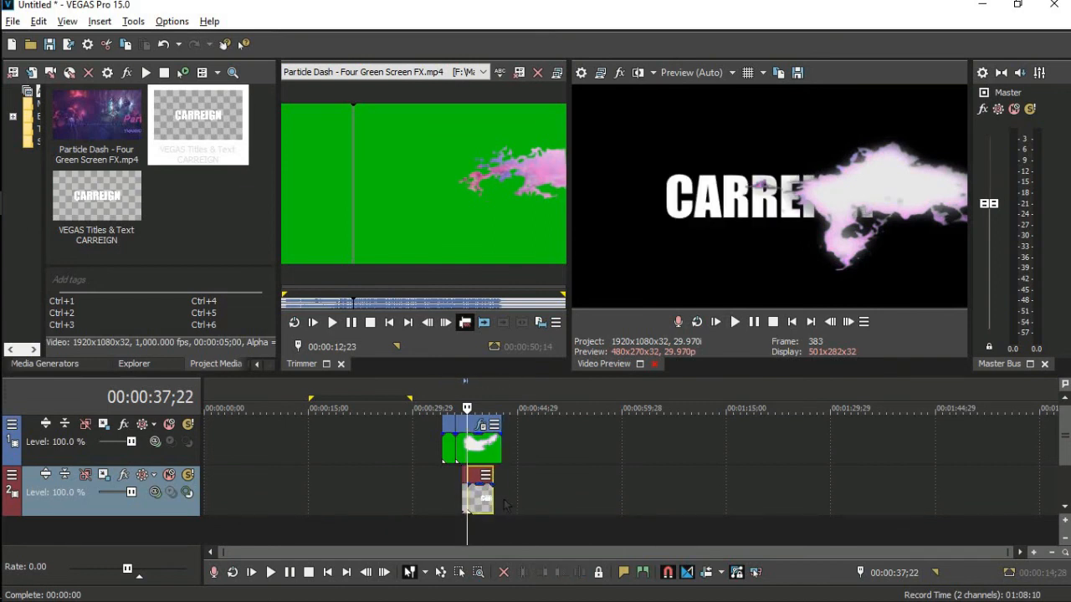
pyautogui.click(501, 502)
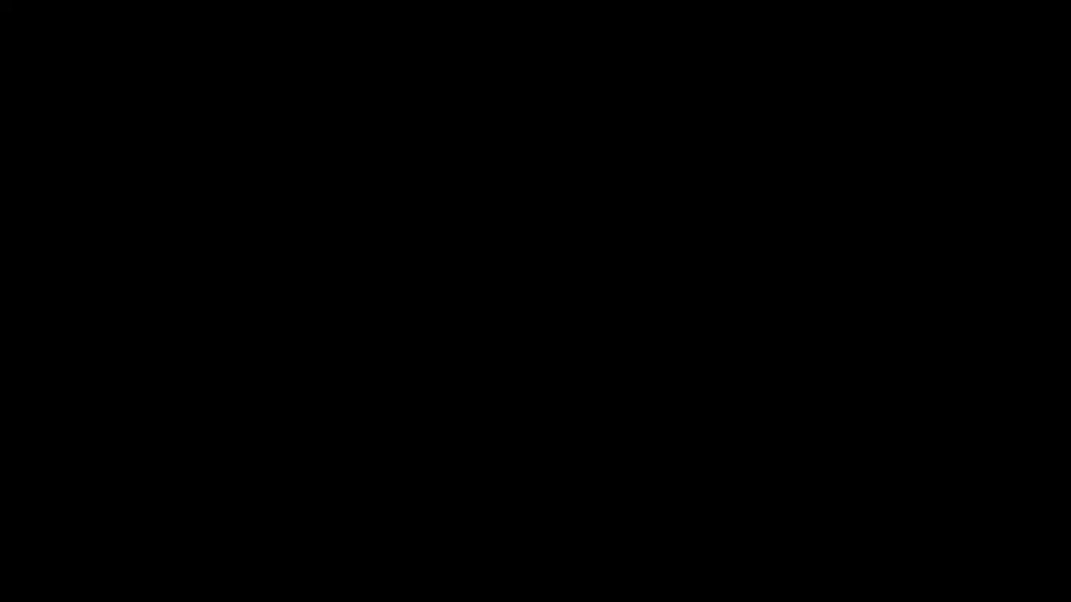